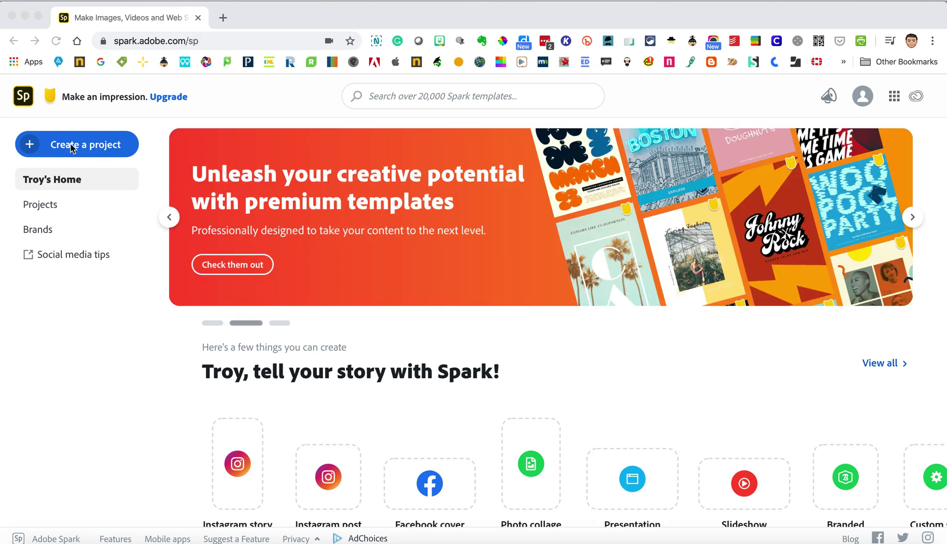
# Choose Video from the Create a project menu to begin a new video
pyautogui.click(42, 145)
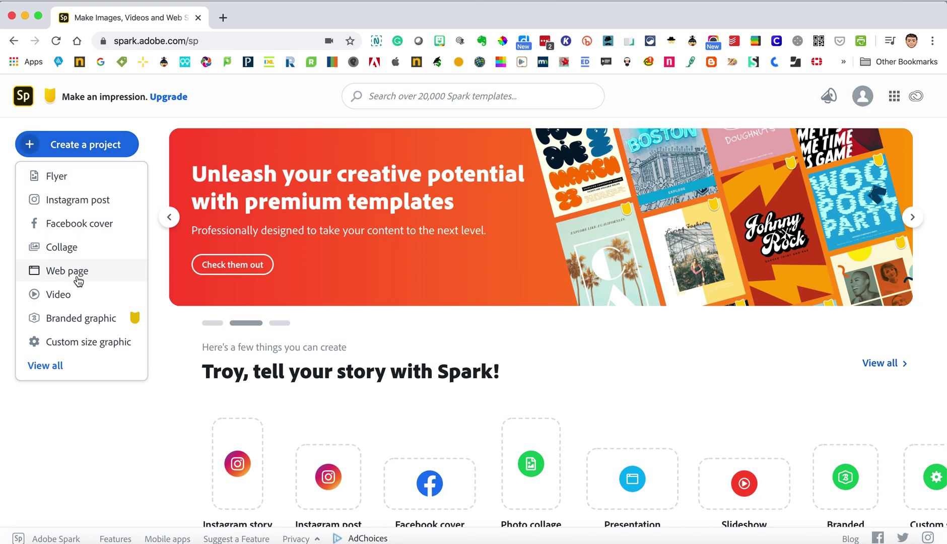
pyautogui.click(58, 294)
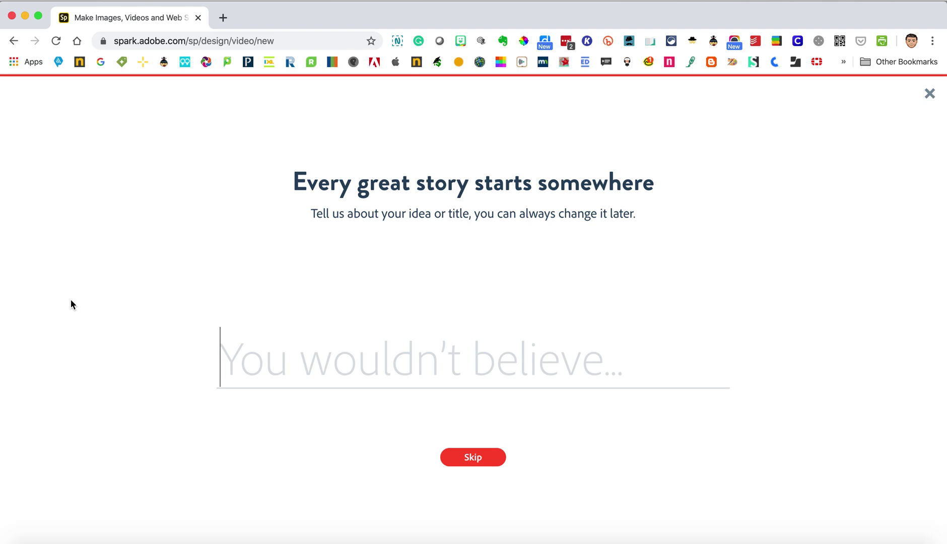
# Enter 'MOvie' as the story title and erase the mistyped letters
pyautogui.write('MOvie')
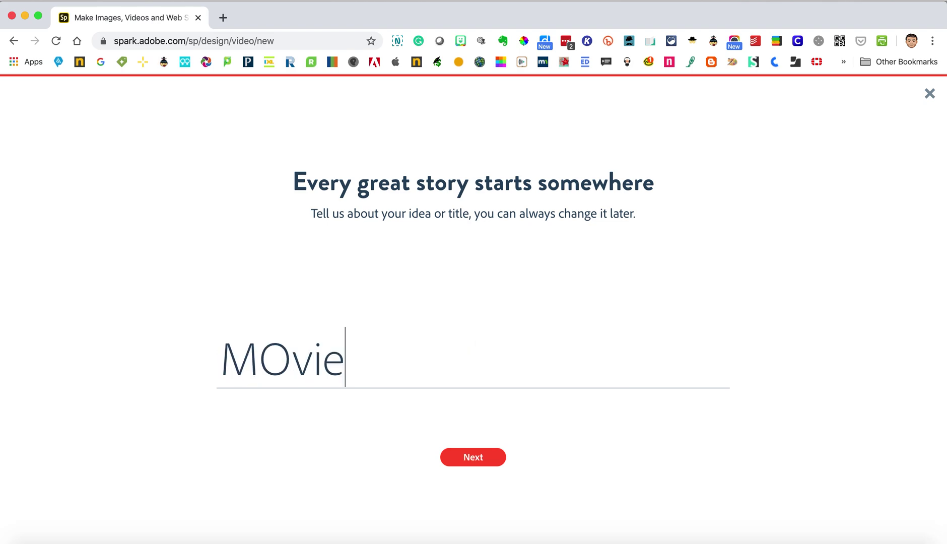
pyautogui.press('BackSpace')
pyautogui.press('BackSpace')
pyautogui.press('BackSpace')
pyautogui.press('BackSpace')
# Finish the title as 'Movie', browse the story templates, then start from scratch
pyautogui.write('ovie')
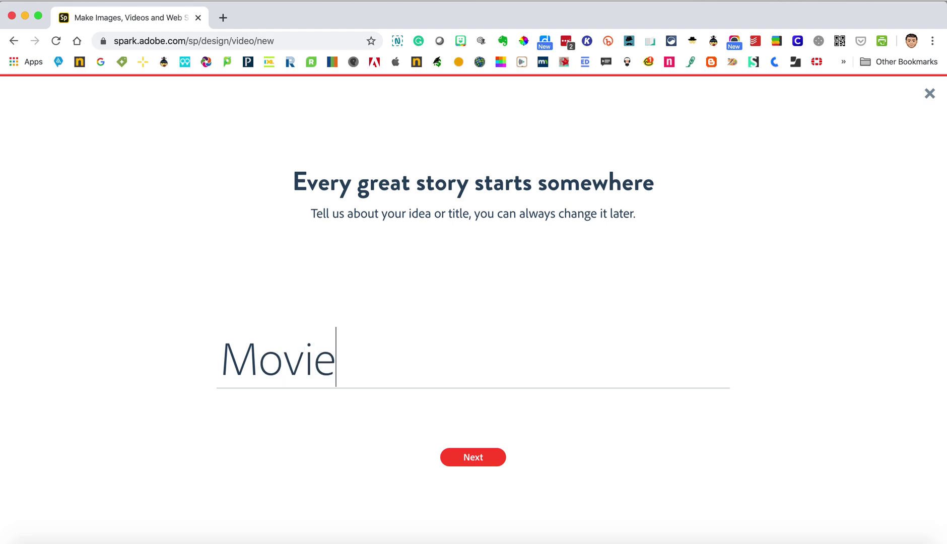
pyautogui.click(477, 459)
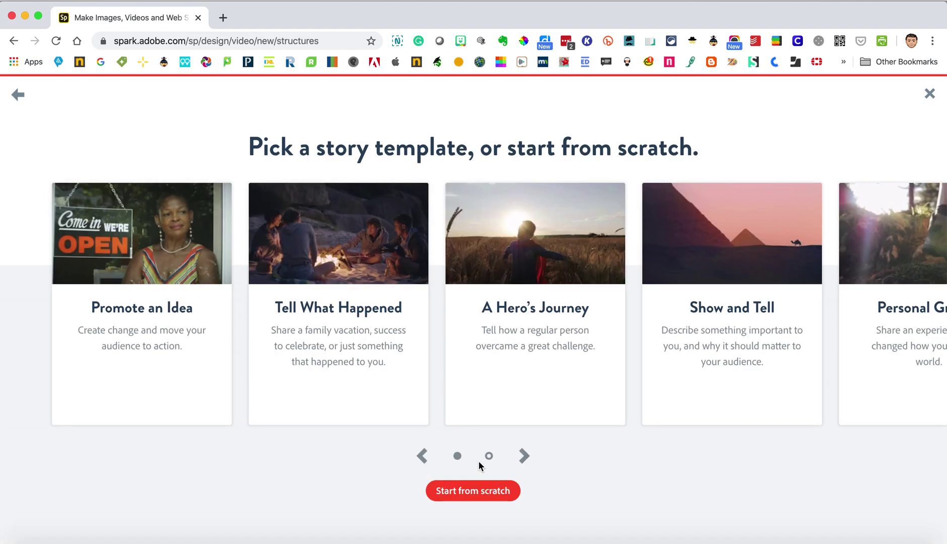
pyautogui.hscroll(5, 543, 245)
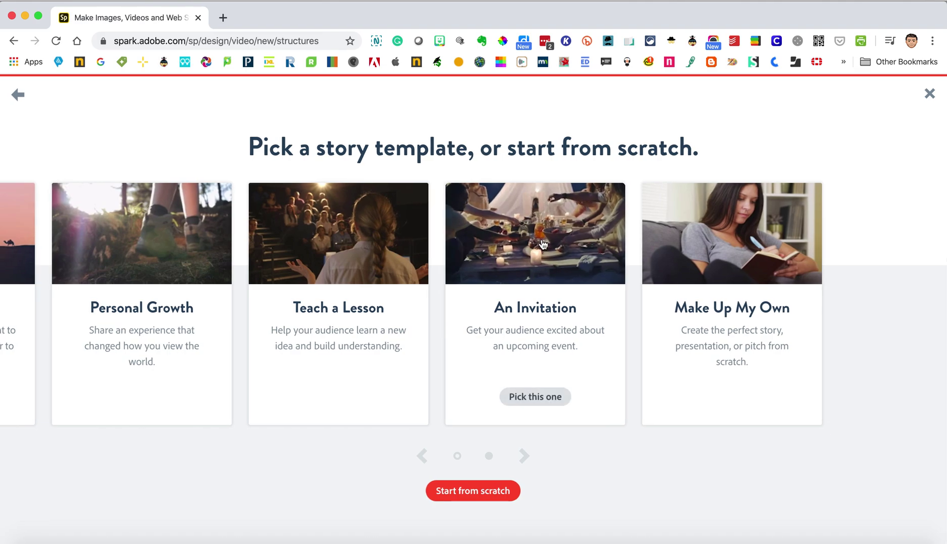
pyautogui.hscroll(-5, 543, 245)
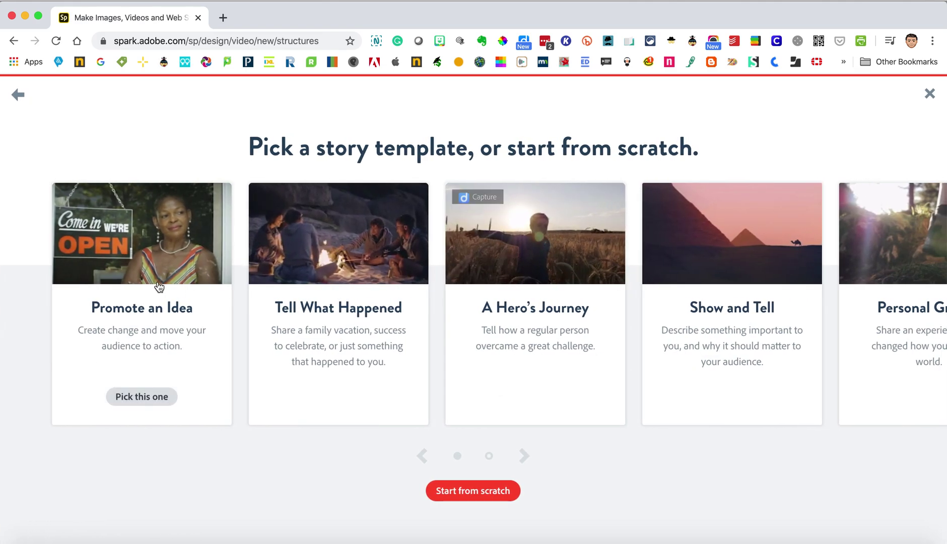
pyautogui.hscroll(5, 338, 277)
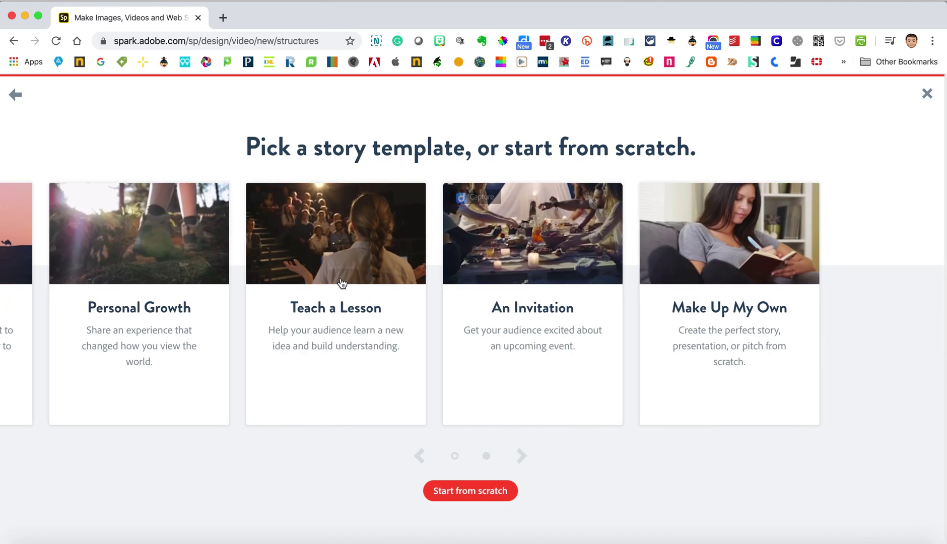
pyautogui.hscroll(-5, 210, 268)
pyautogui.hscroll(5, 214, 269)
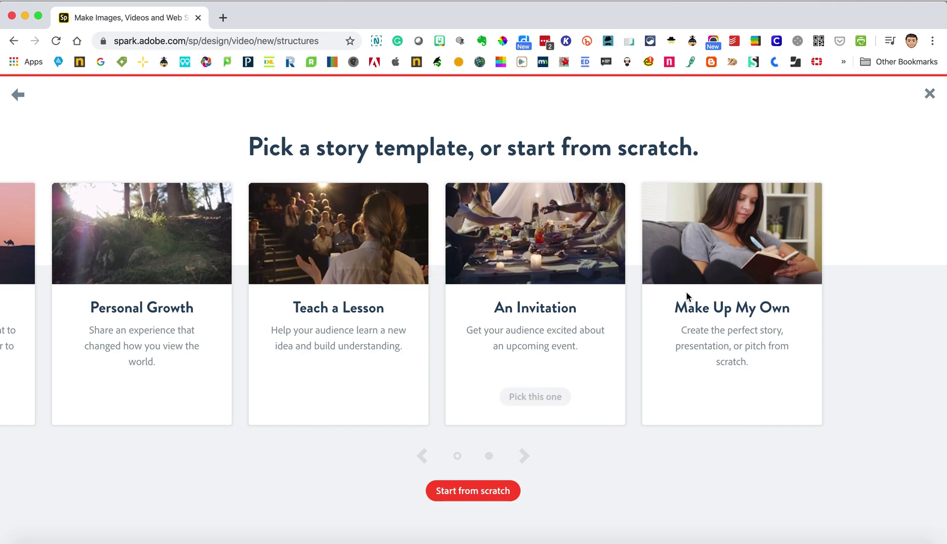
pyautogui.click(484, 493)
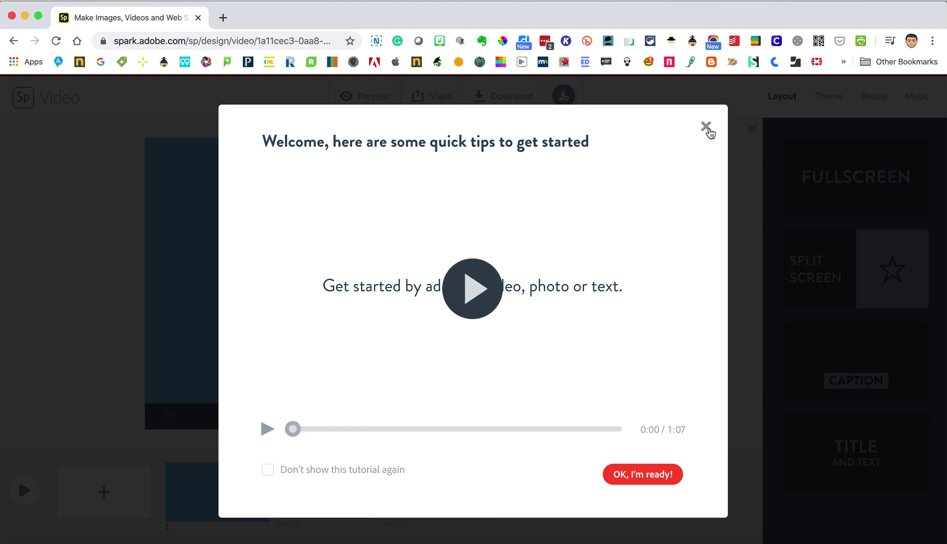
# Close the welcome quick-tips dialog over the blank project
pyautogui.click(706, 127)
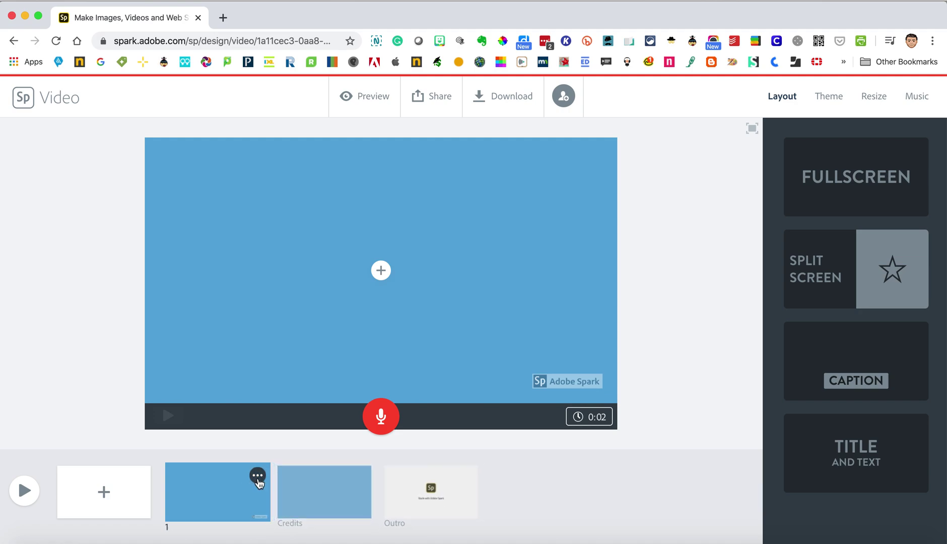
# Look over the Credits and Outro slides and their option menus, then return to slide 1
pyautogui.click(349, 489)
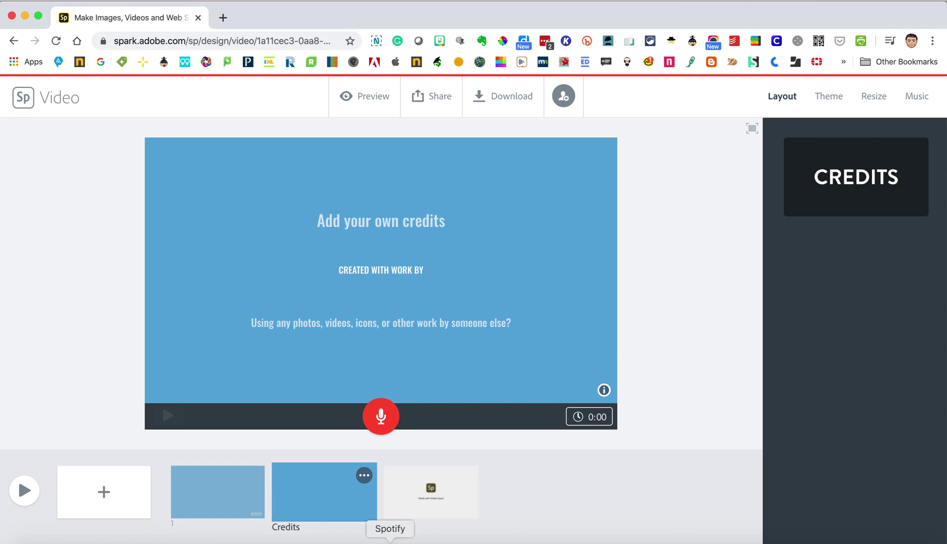
pyautogui.click(423, 496)
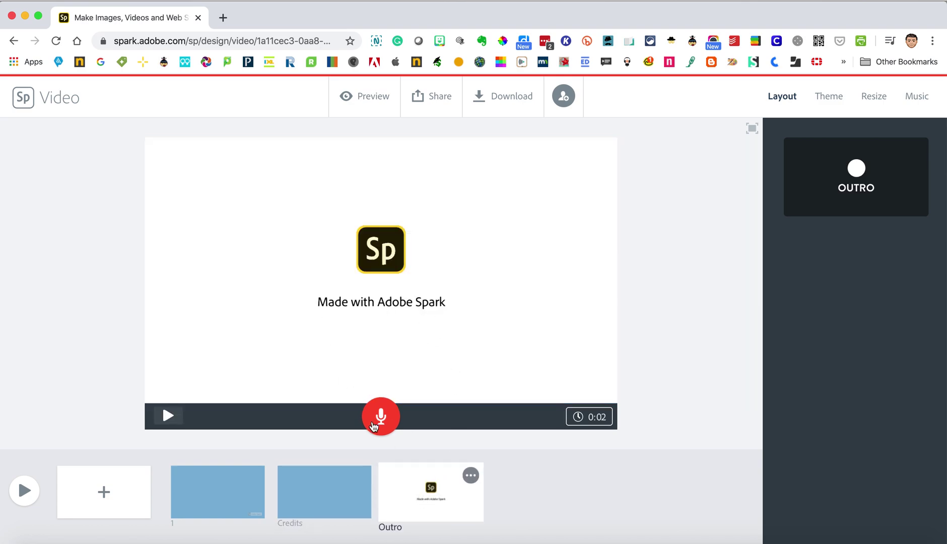
pyautogui.click(350, 481)
pyautogui.click(360, 483)
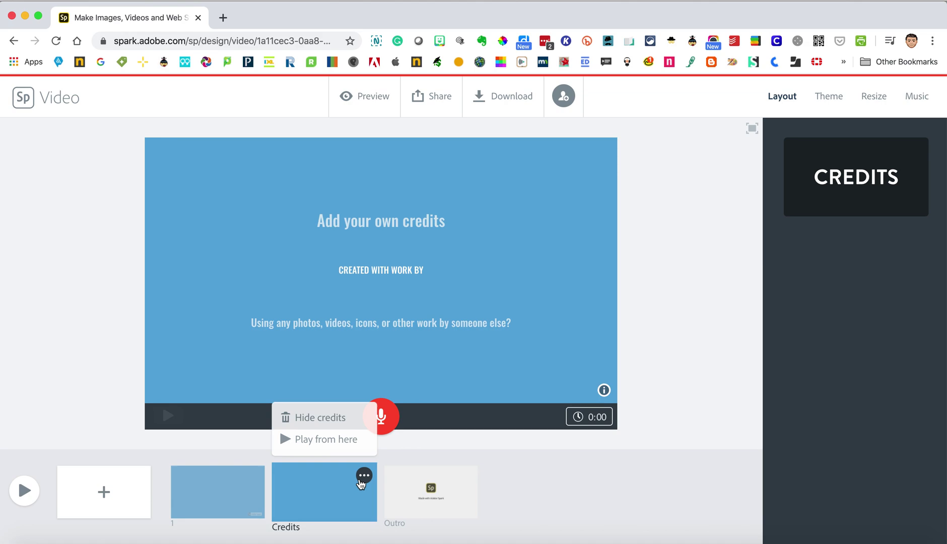
pyautogui.click(467, 470)
pyautogui.click(470, 473)
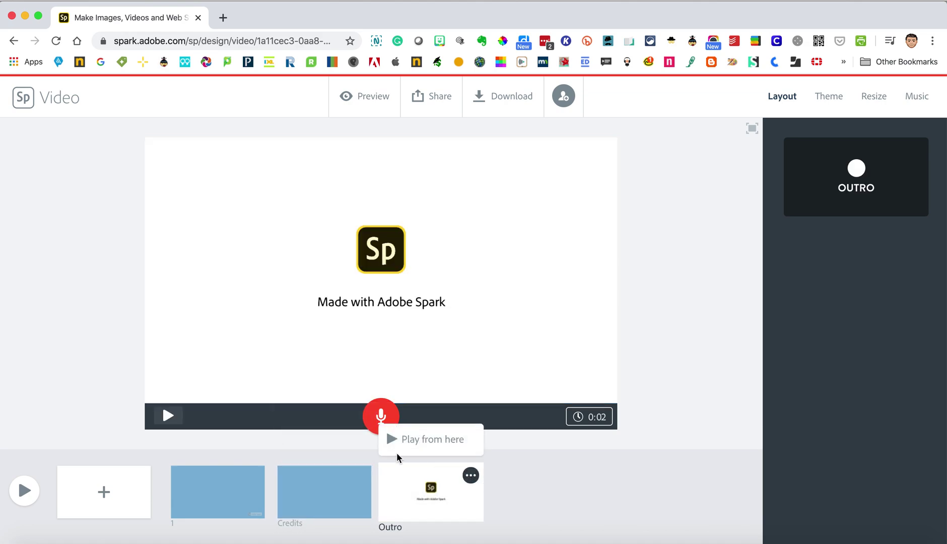
pyautogui.click(530, 493)
pyautogui.click(213, 485)
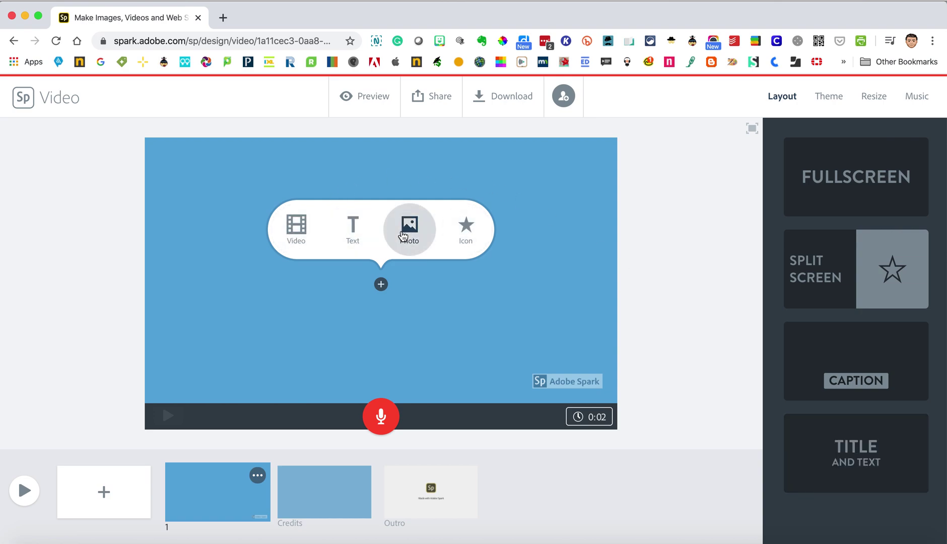
# Fill slide 1 with the Unsplash cinema-aisle photo found by searching 'movie'
pyautogui.click(403, 235)
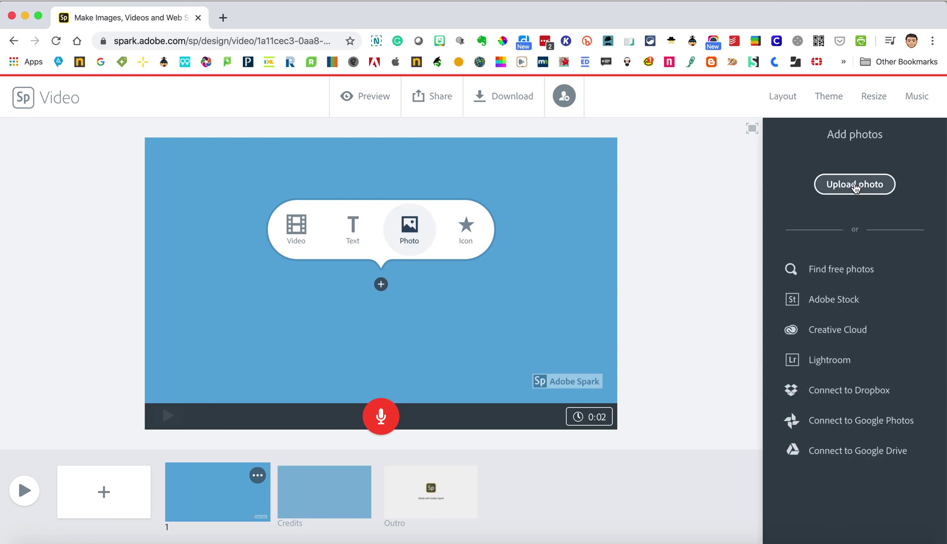
pyautogui.click(856, 272)
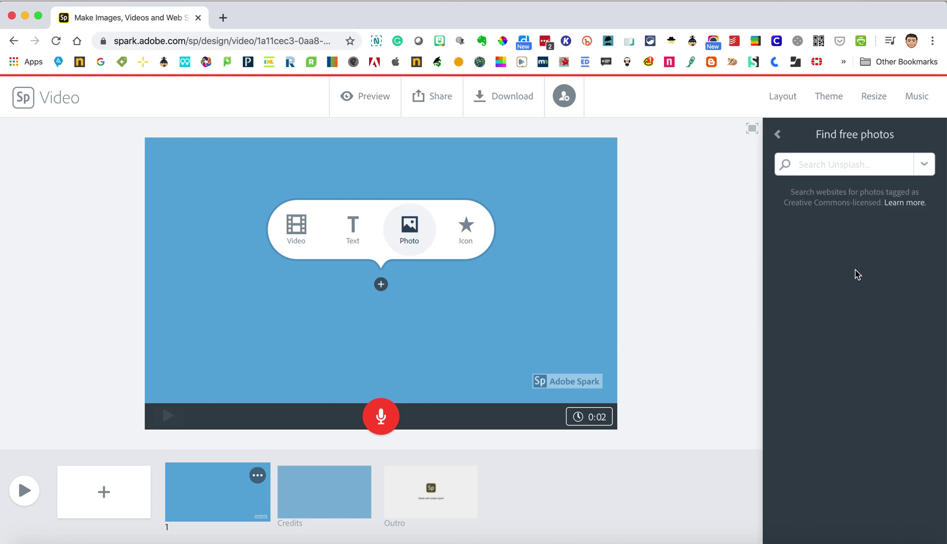
pyautogui.write('movie')
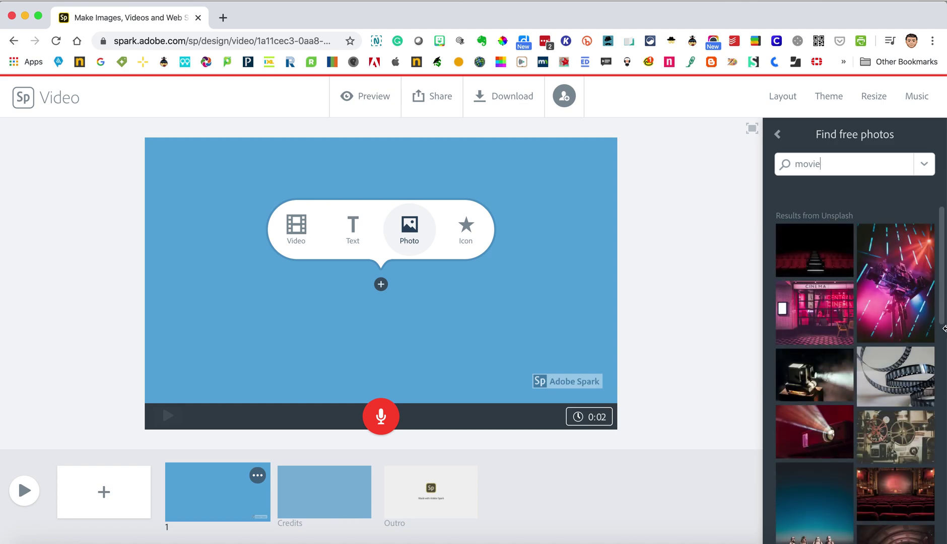
pyautogui.click(815, 251)
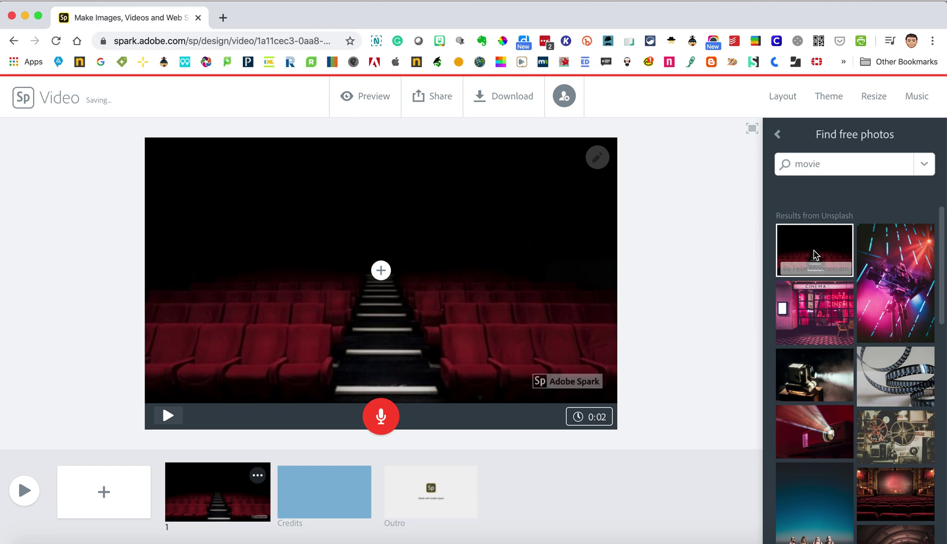
# Add the text 'Opening Credits' over the cinema photo on slide 1
pyautogui.click(381, 270)
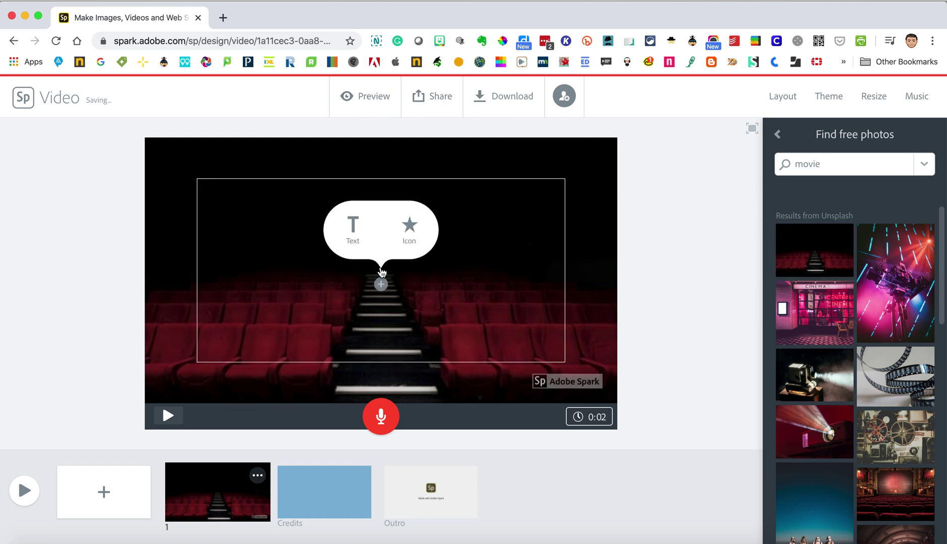
pyautogui.click(353, 229)
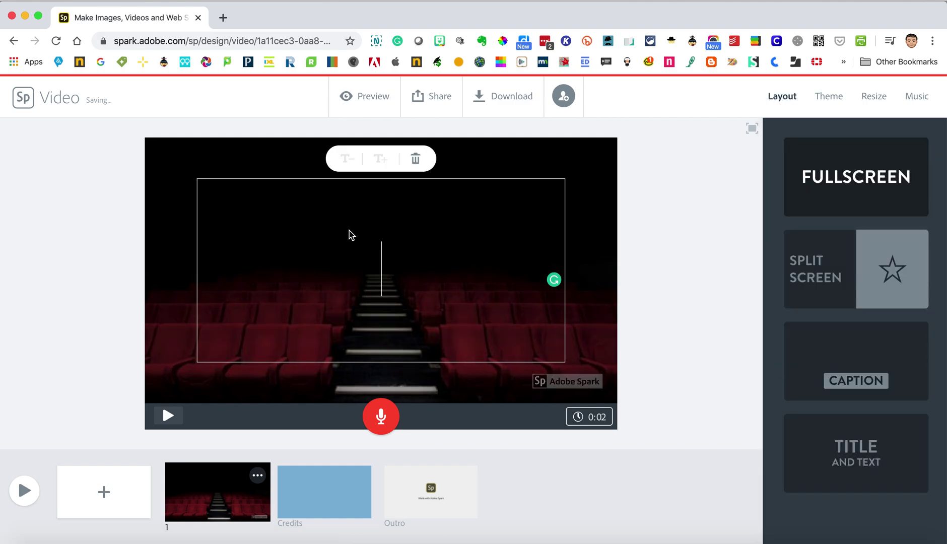
pyautogui.write('Opening Credits')
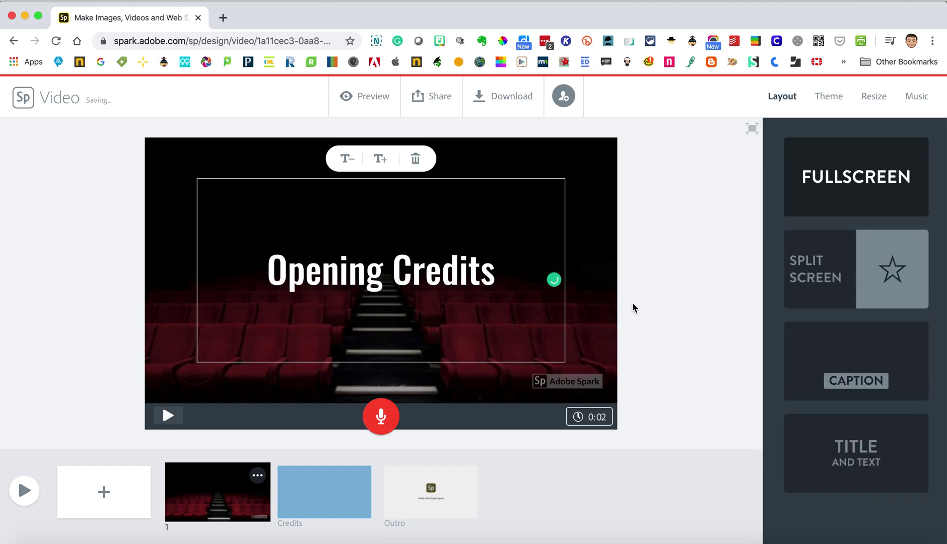
pyautogui.click(602, 323)
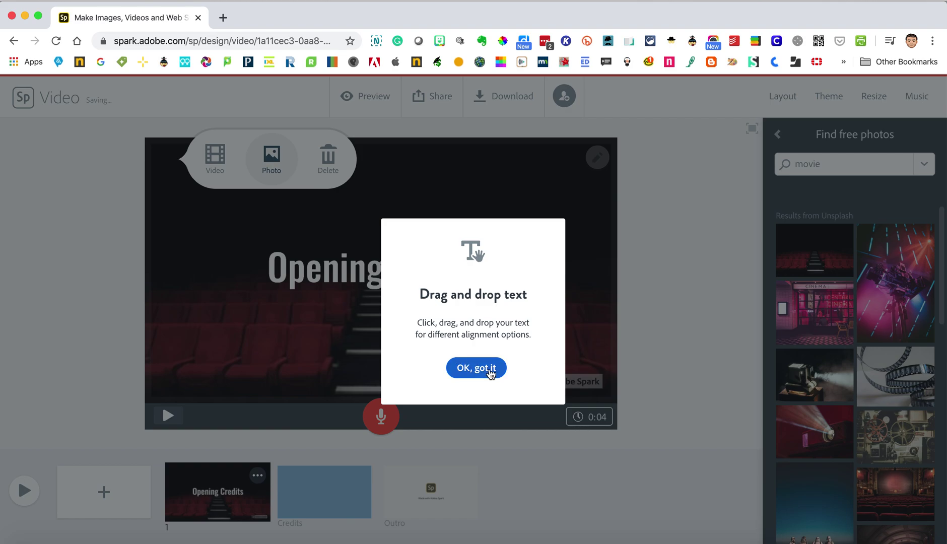
# Dismiss the drag tip and settle the 'Opening Credits' title back at the slide centre
pyautogui.click(487, 371)
pyautogui.moveTo(365, 276); pyautogui.dragTo(230, 362)
pyautogui.click(341, 372)
pyautogui.moveTo(344, 335)
pyautogui.mouseDown()
pyautogui.moveTo(380, 306)
pyautogui.moveTo(341, 317)
pyautogui.mouseUp()
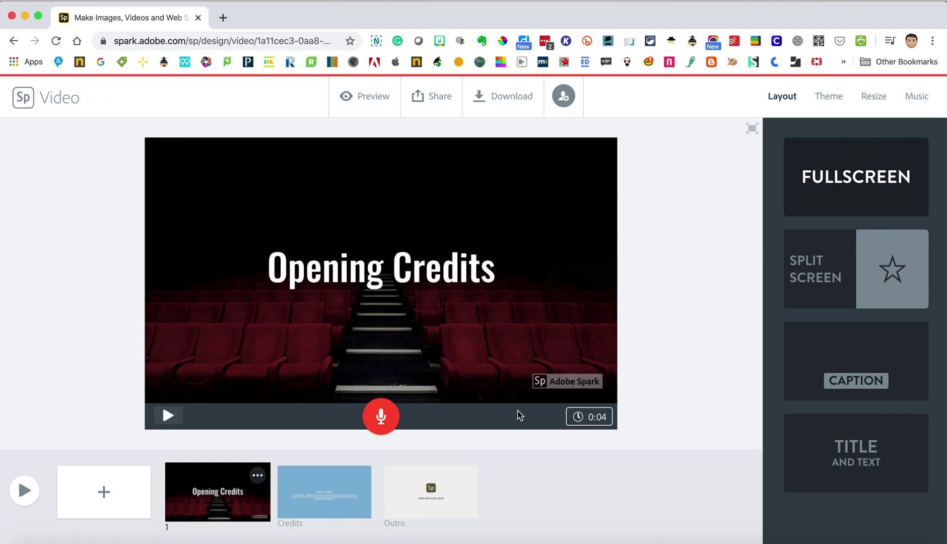
pyautogui.click(592, 417)
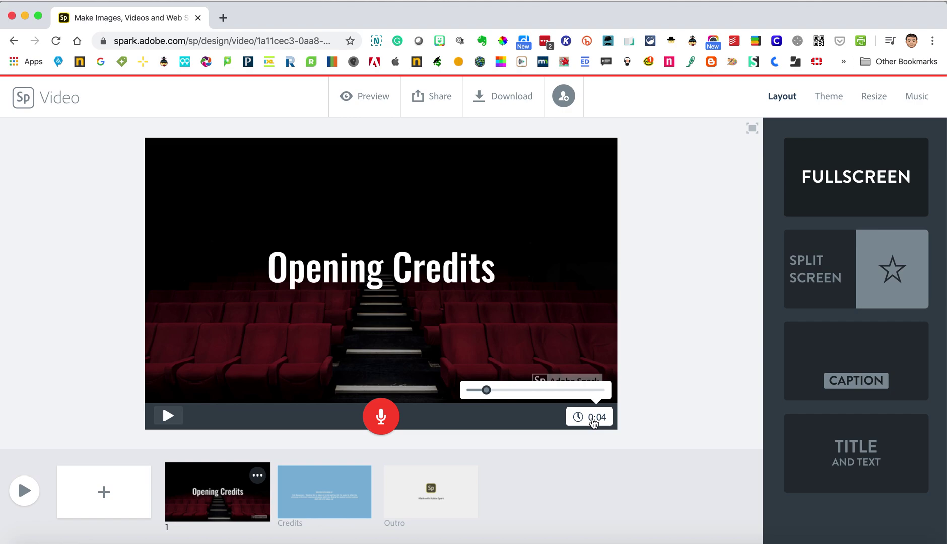
pyautogui.moveTo(486, 395)
pyautogui.mouseDown()
pyautogui.moveTo(469, 396)
pyautogui.moveTo(509, 394)
pyautogui.moveTo(485, 395)
pyautogui.mouseUp()
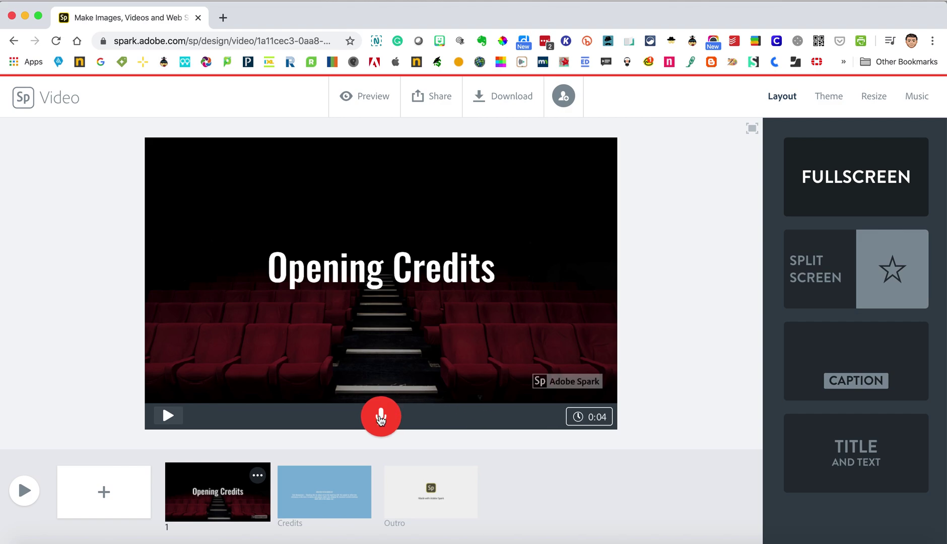
# Record a voiceover for the Opening Credits slide, making it 0:05, and play it back
pyautogui.click(381, 417)
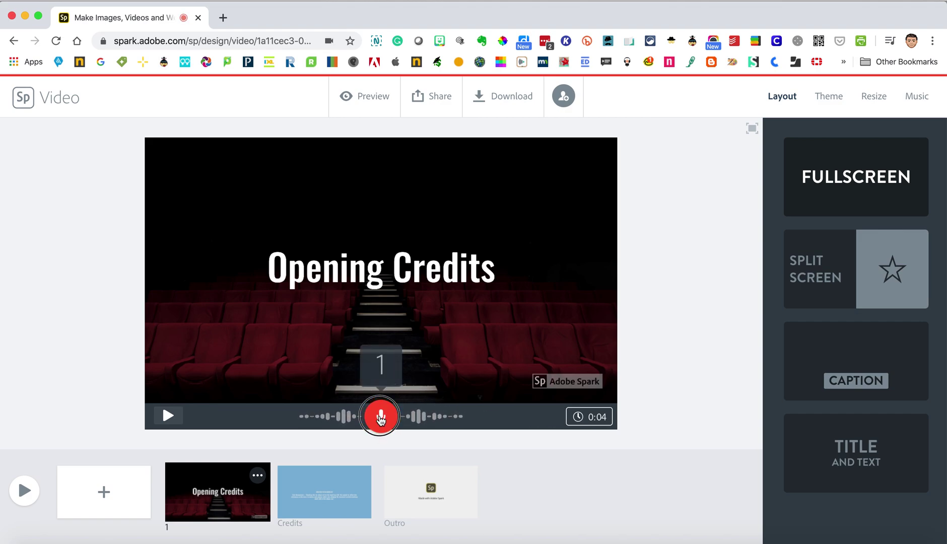
pyautogui.moveTo(381, 417); pyautogui.dragTo(380, 417)
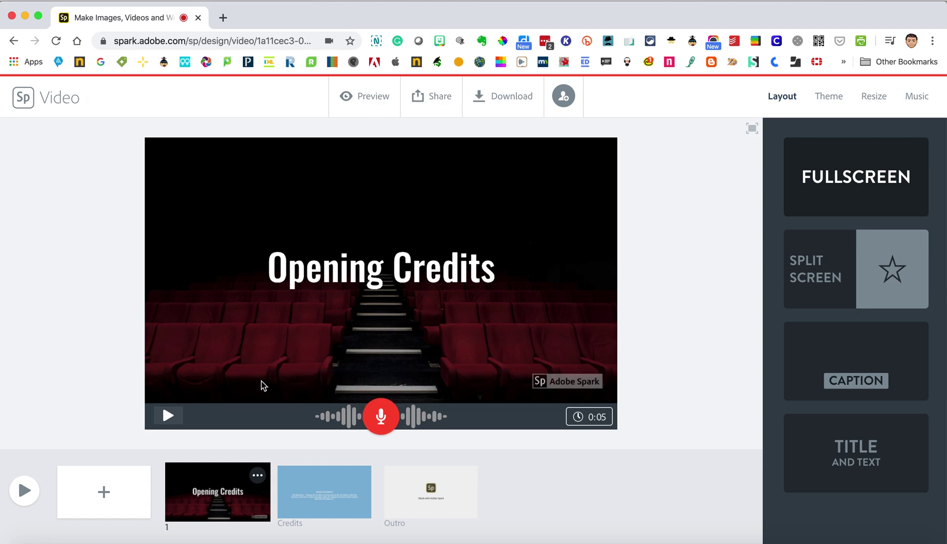
pyautogui.click(173, 418)
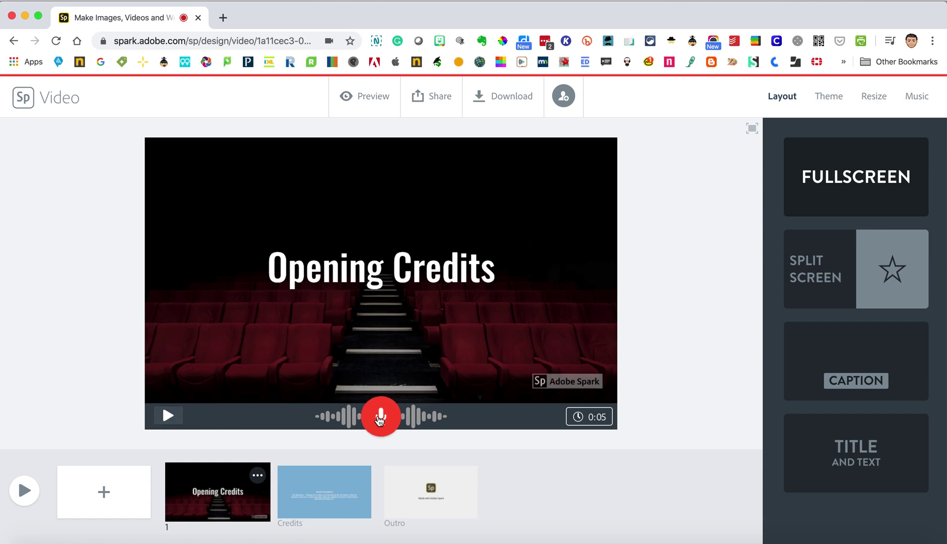
# Re-record the Opening Credits narration, bringing the slide to 0:04, and preview it
pyautogui.click(380, 418)
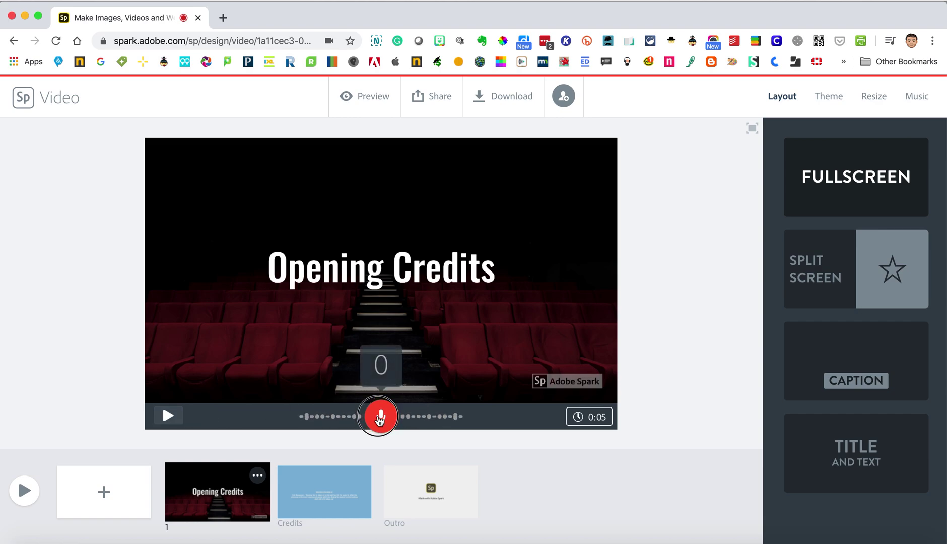
pyautogui.moveTo(380, 418); pyautogui.dragTo(379, 418)
pyautogui.click(169, 416)
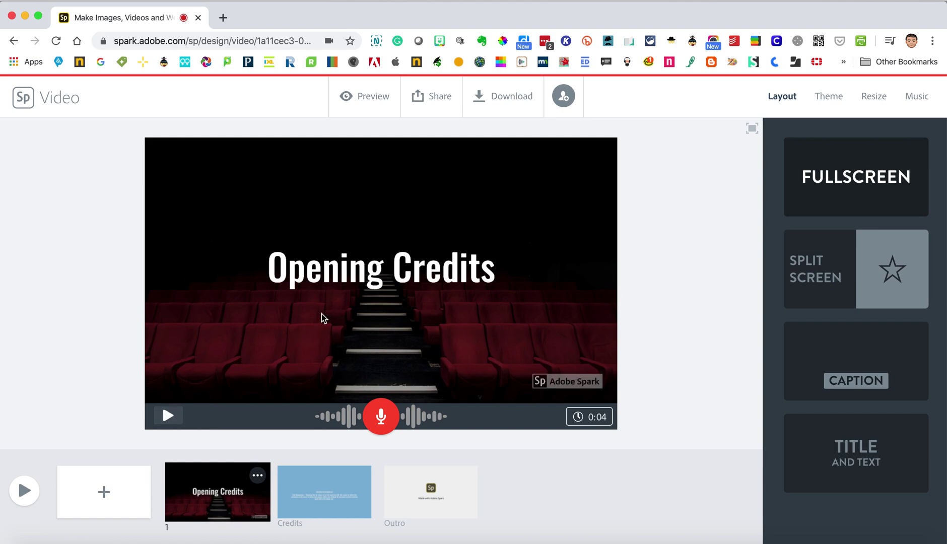
# Add a slide after Opening Credits with a film-reel icon found by searching 'movie'
pyautogui.click(104, 492)
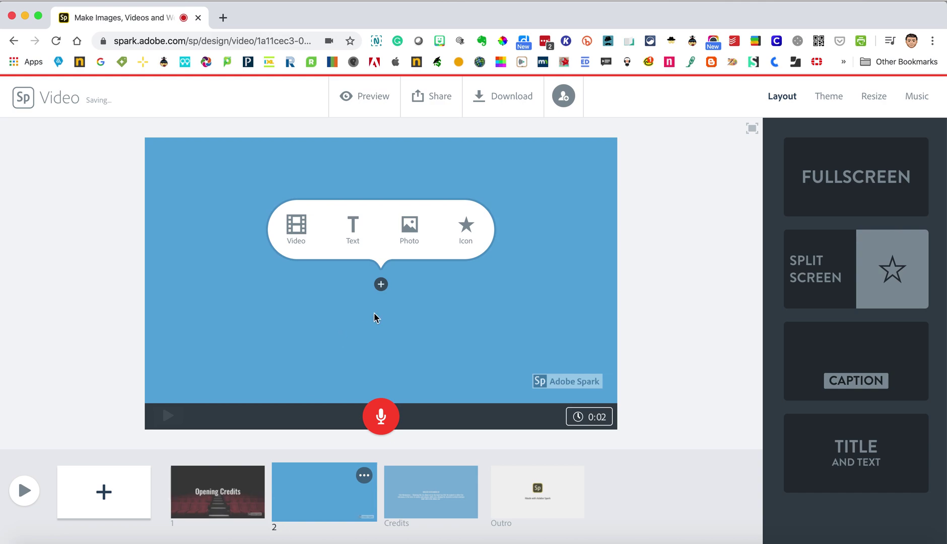
pyautogui.click(466, 233)
pyautogui.write('movie')
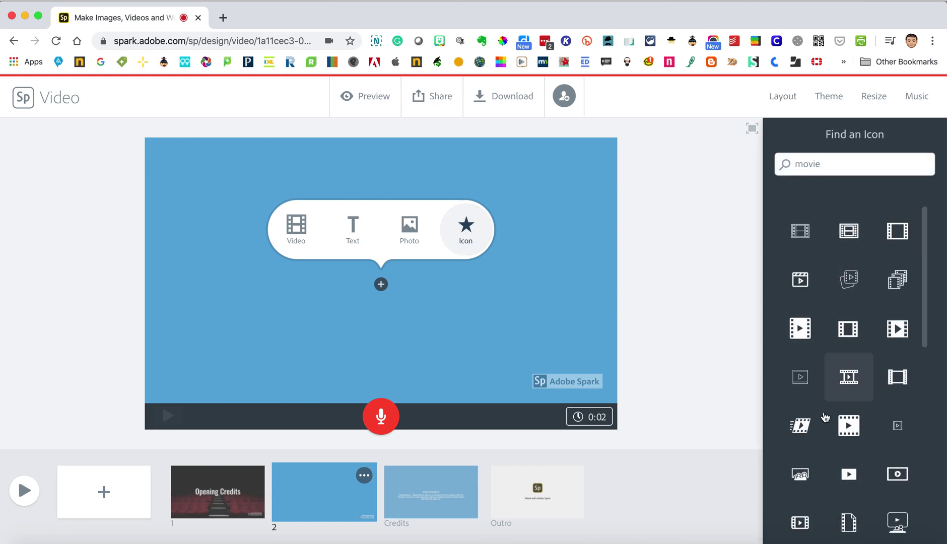
pyautogui.scroll(-5, 825, 417)
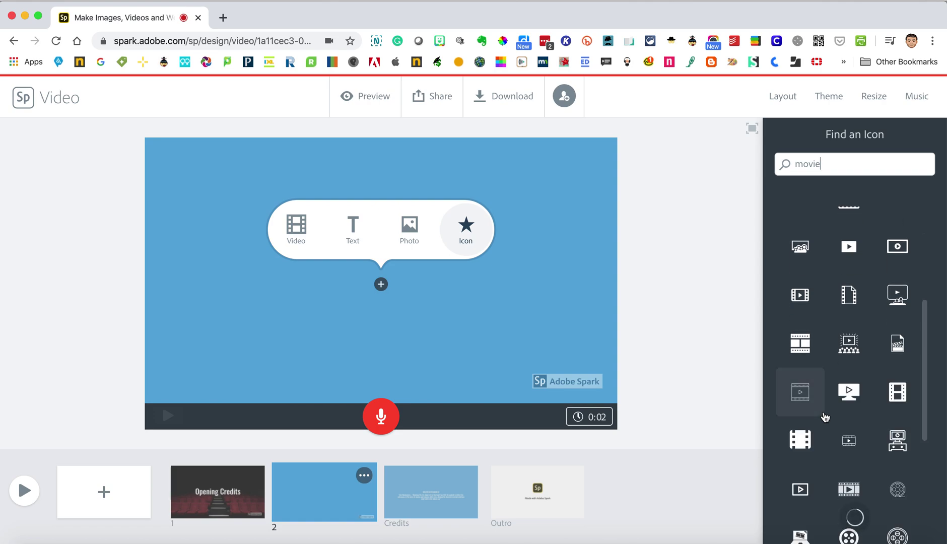
pyautogui.scroll(-3, 825, 417)
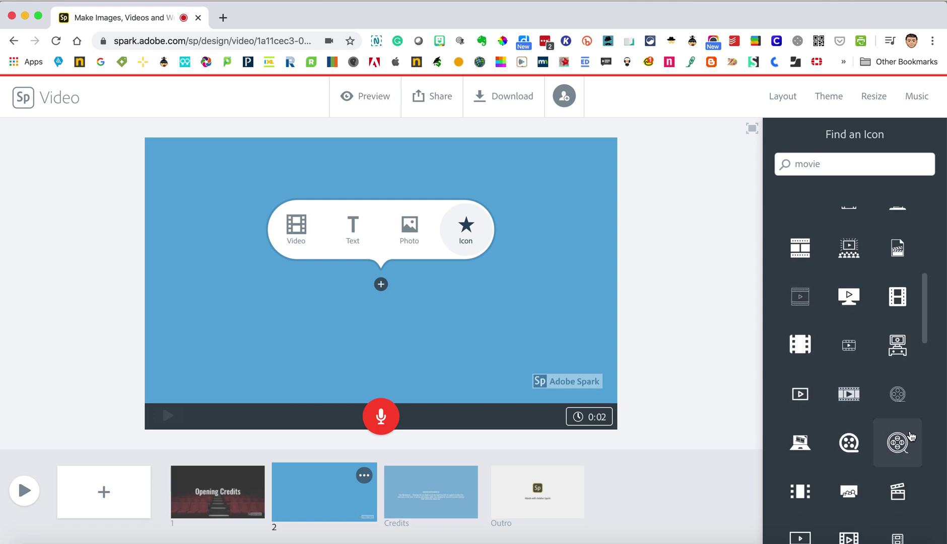
pyautogui.click(894, 442)
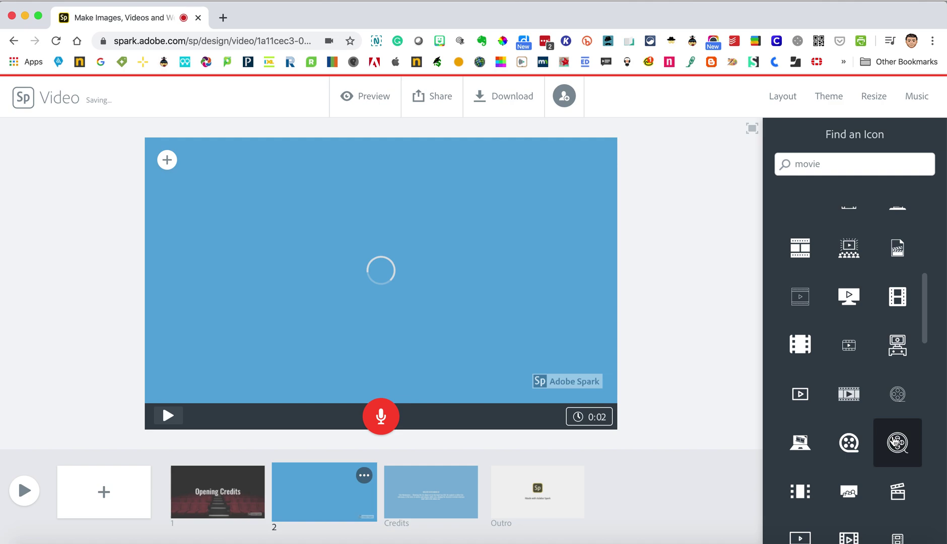
# Select the film-reel icon on the new slide to show its options
pyautogui.click(383, 267)
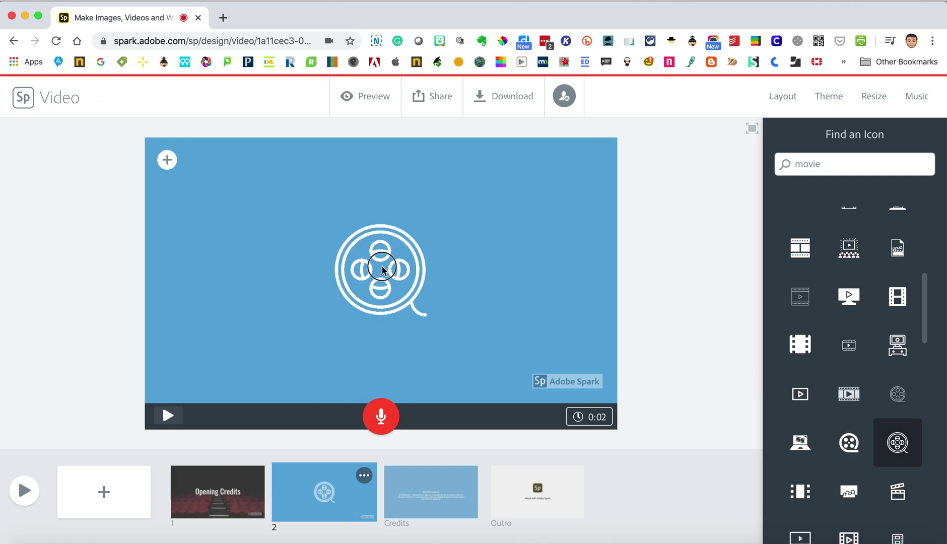
pyautogui.click(303, 239)
pyautogui.click(370, 248)
pyautogui.click(322, 239)
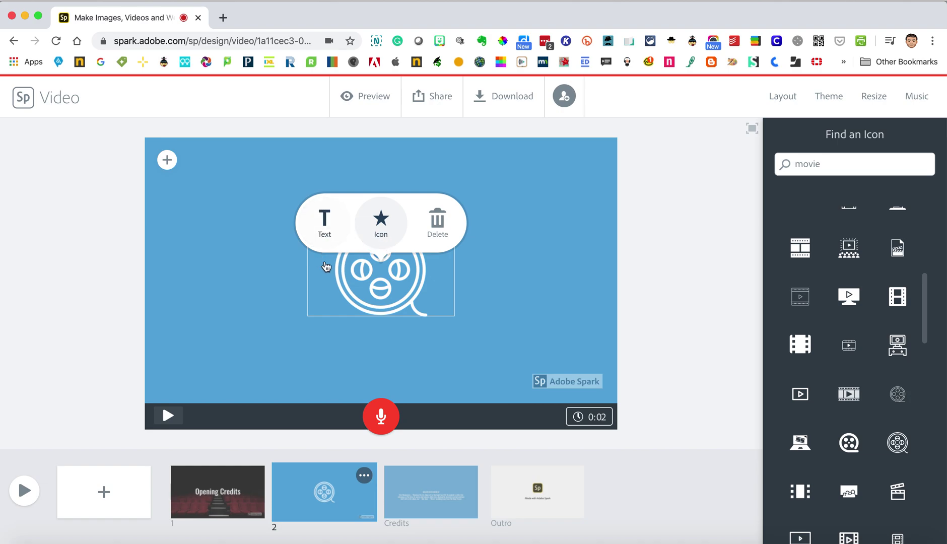
# Swap slide 2's film-reel icon for a text box reading 'Movie Reel'
pyautogui.click(356, 286)
pyautogui.click(346, 284)
pyautogui.click(275, 254)
pyautogui.doubleClick(323, 241)
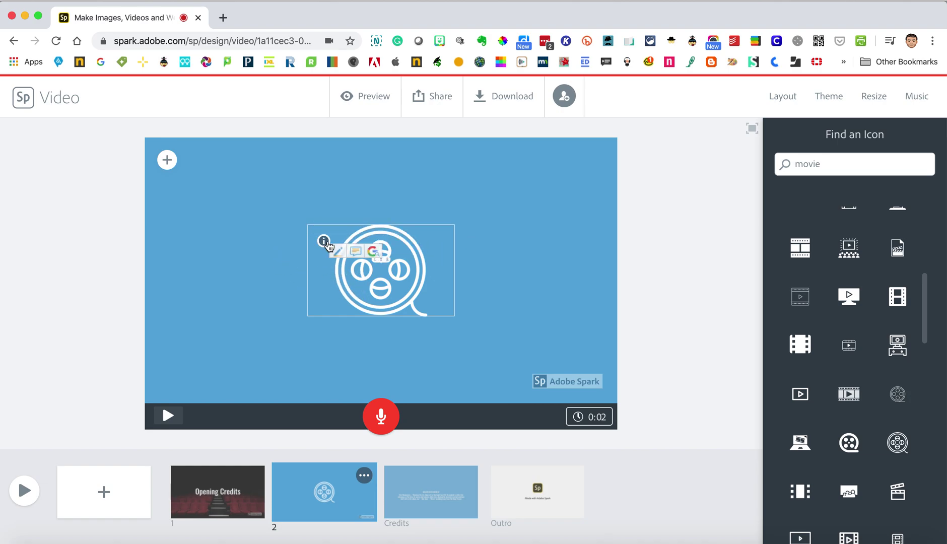
pyautogui.click(325, 234)
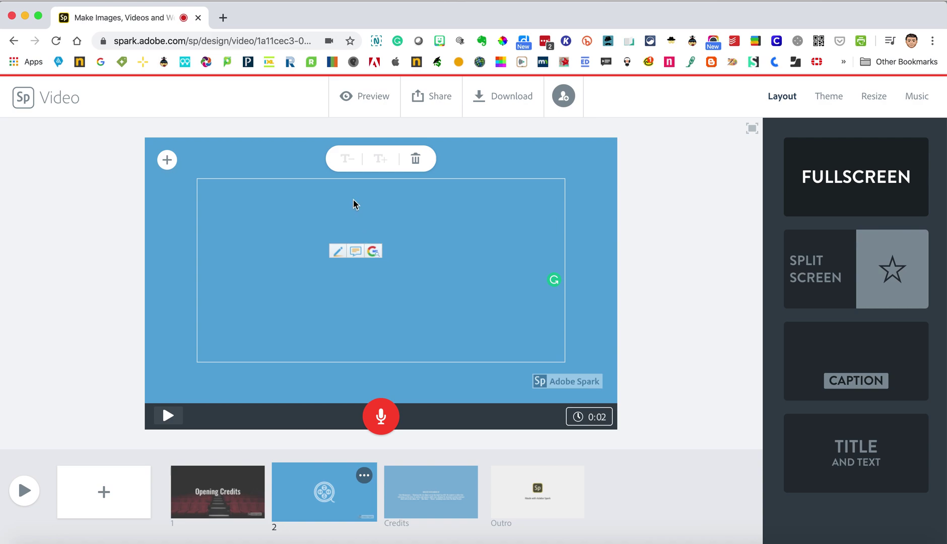
pyautogui.write('Movi')
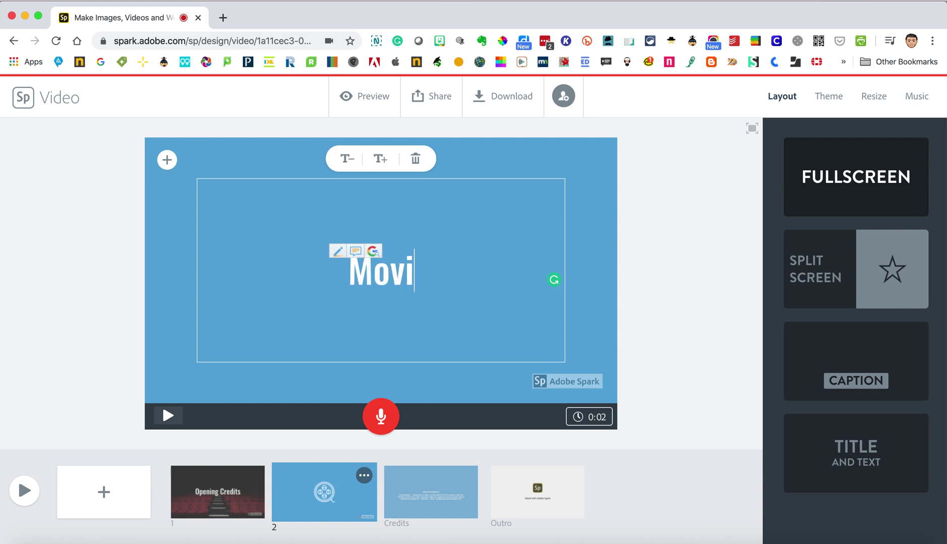
pyautogui.write('e Ree')
pyautogui.press('BackSpace')
pyautogui.write('l')
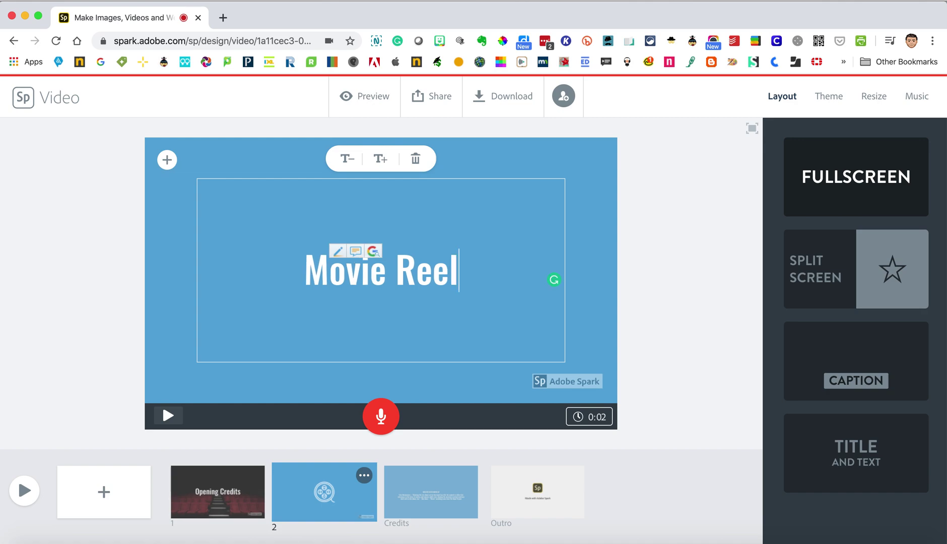
pyautogui.click(611, 252)
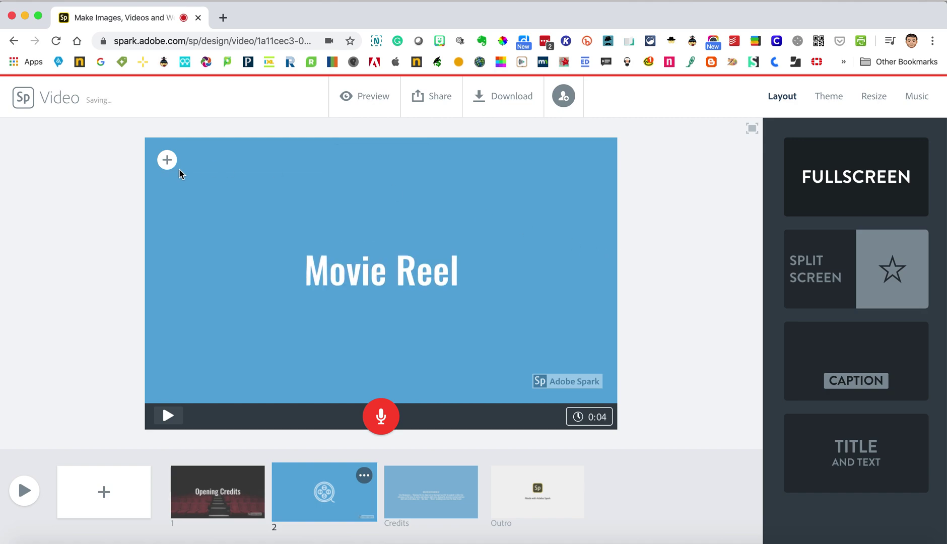
# Set a stormtroopers photo from the free photo search as slide 2's background
pyautogui.click(166, 160)
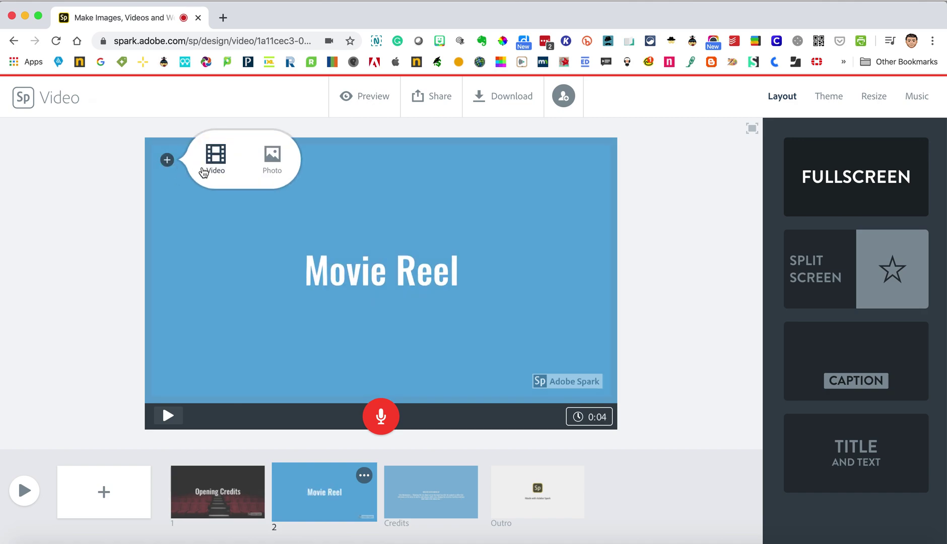
pyautogui.click(267, 166)
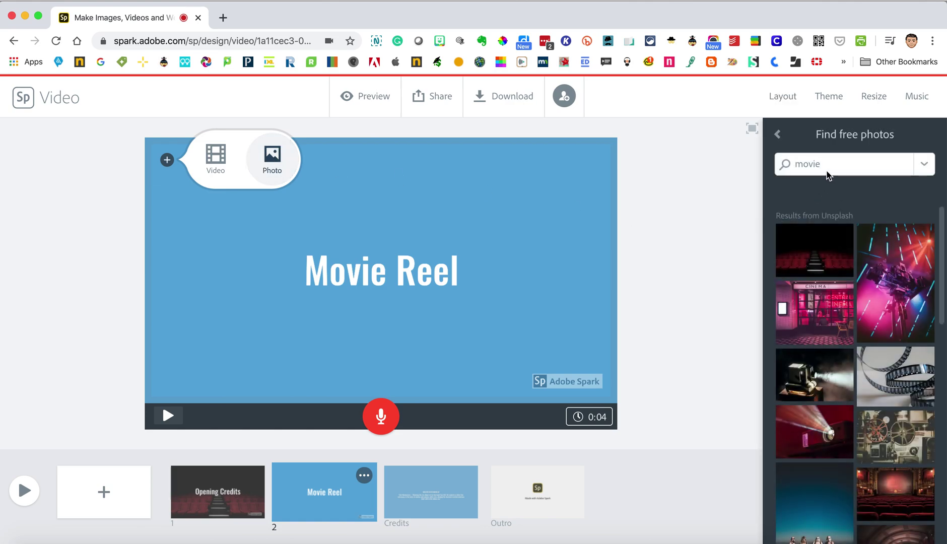
pyautogui.scroll(-2, 862, 341)
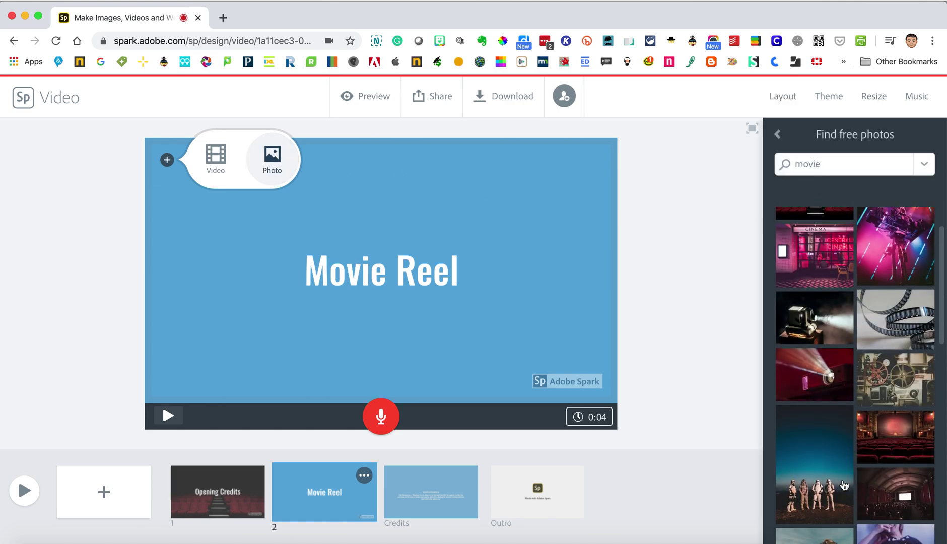
pyautogui.click(815, 478)
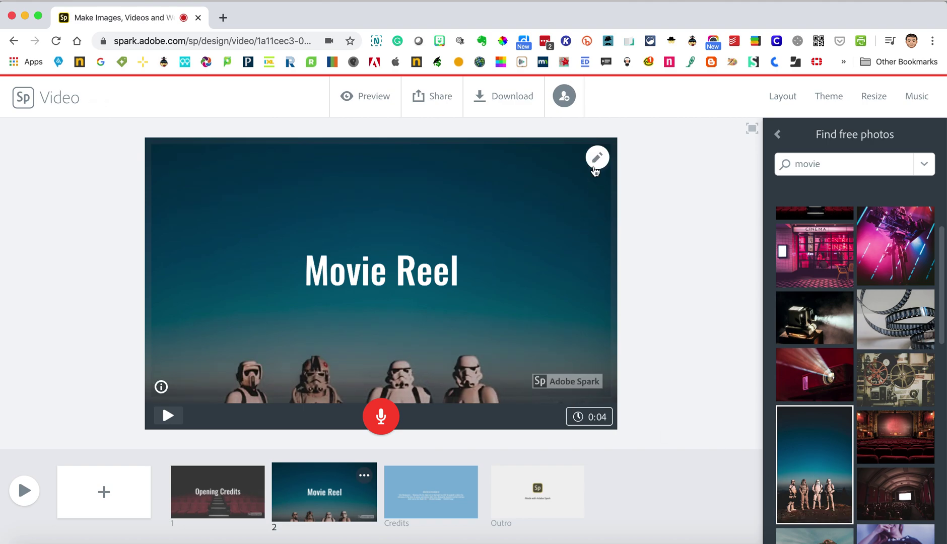
# Shift the photo so the stormtroopers sit higher, and move the Movie Reel title to the top
pyautogui.click(597, 158)
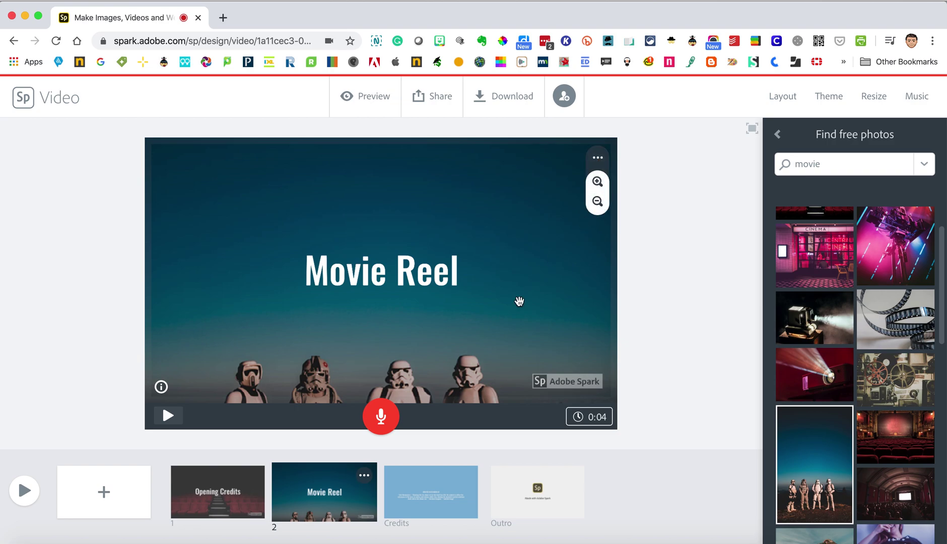
pyautogui.moveTo(508, 332); pyautogui.dragTo(543, 284)
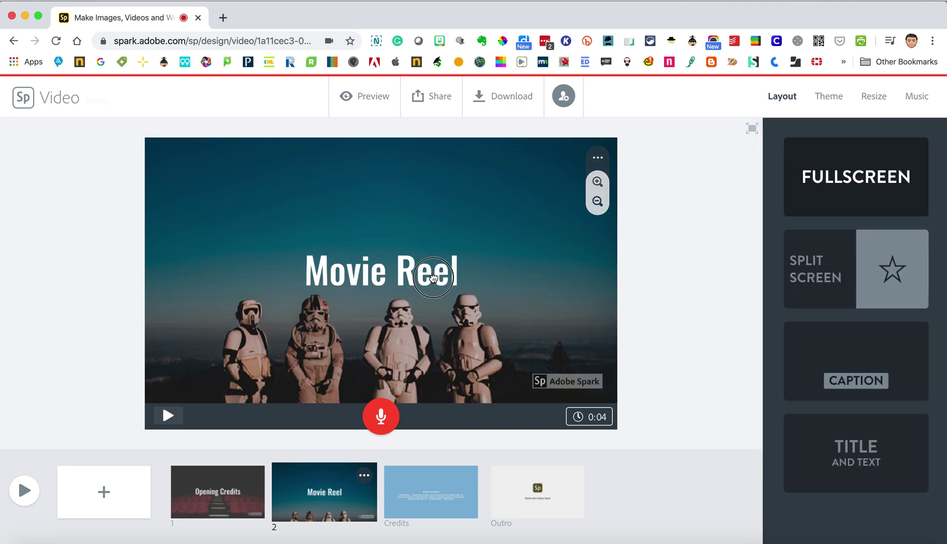
pyautogui.moveTo(433, 278); pyautogui.dragTo(433, 182)
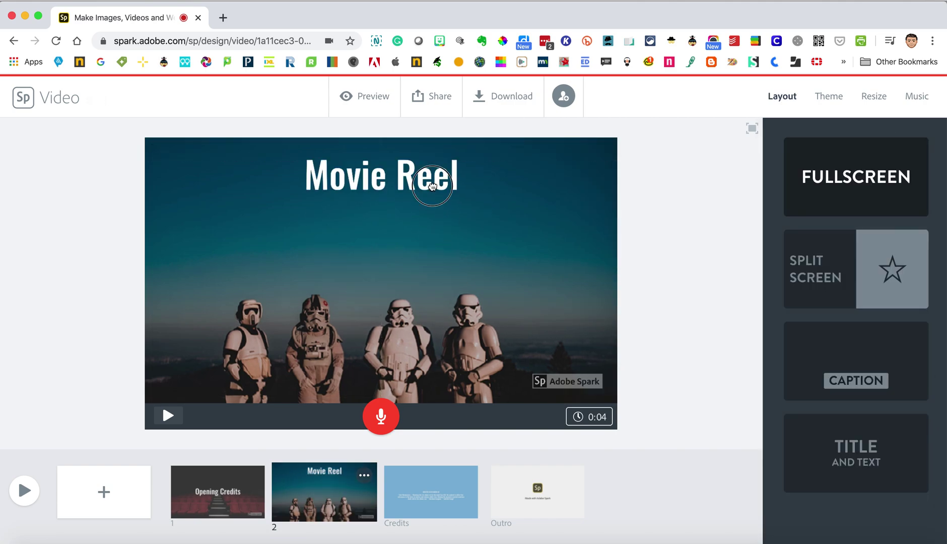
# Change slide 2's title from 'Movie Reel' to 'Stormtroopers'
pyautogui.doubleClick(433, 183)
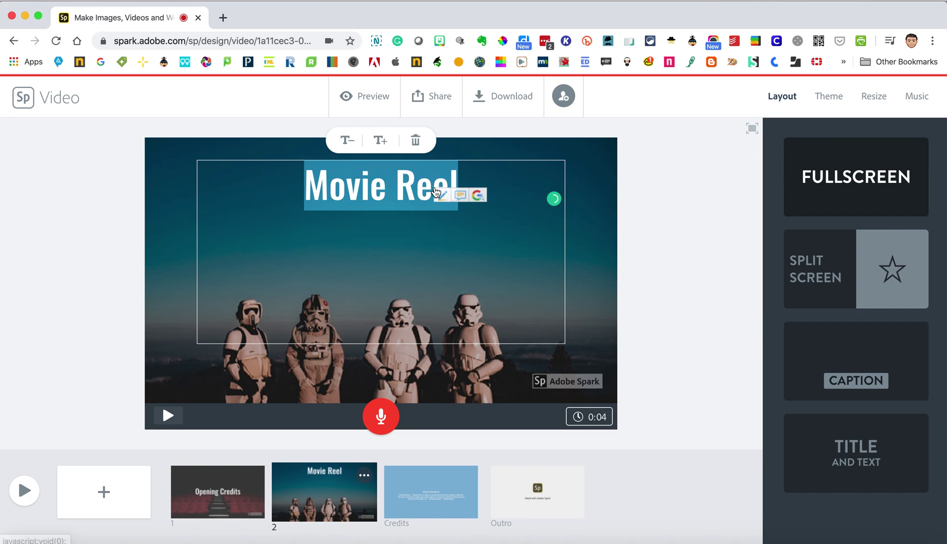
pyautogui.write('Storm')
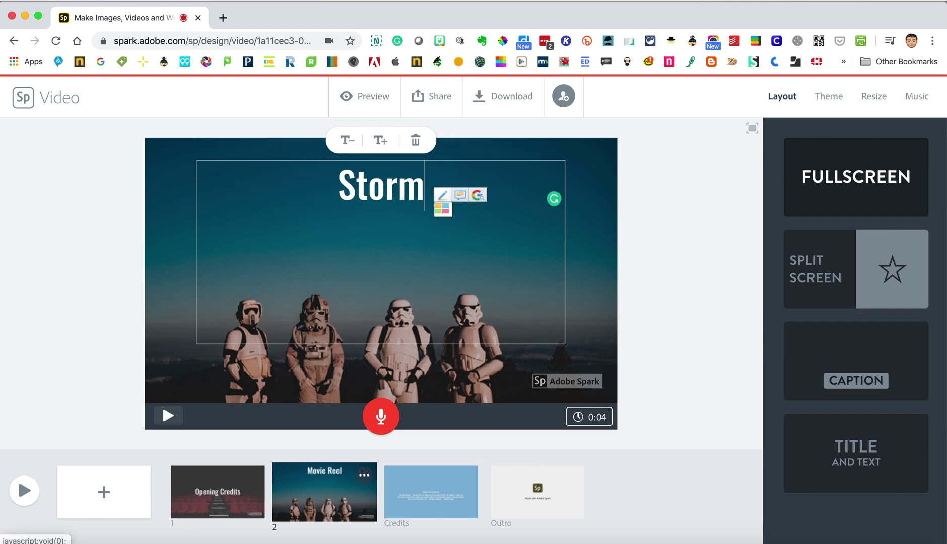
pyautogui.write('troopers')
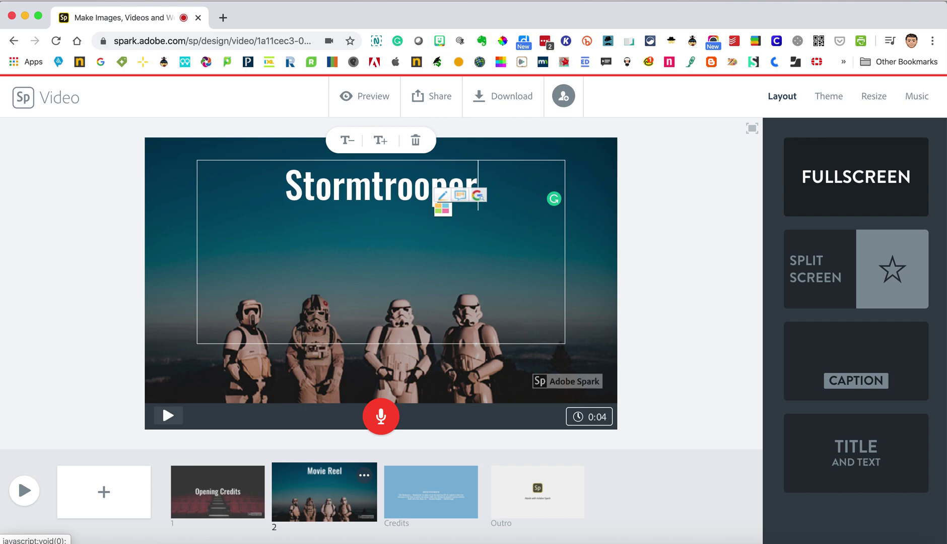
pyautogui.click(674, 273)
pyautogui.click(432, 320)
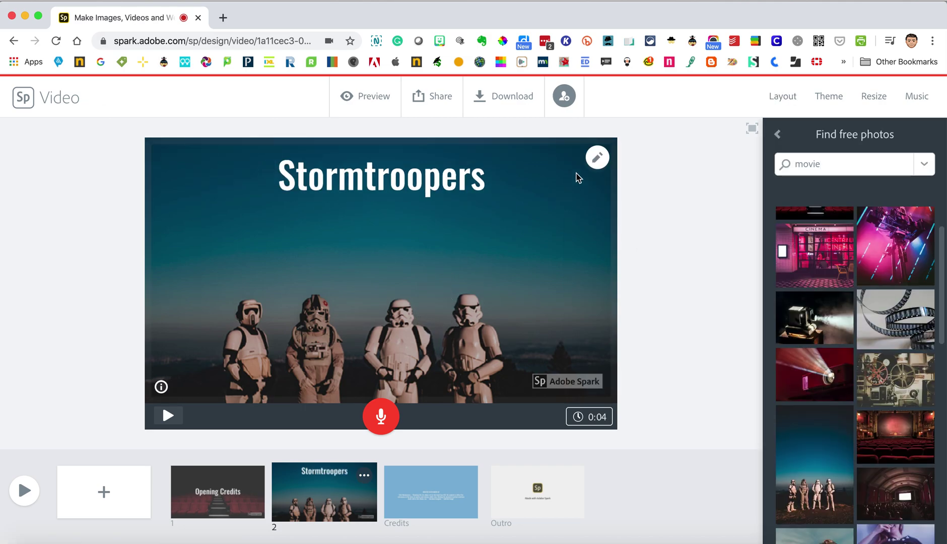
# Drag the background photo upward so the stormtroopers appear higher in the frame
pyautogui.moveTo(596, 161)
pyautogui.moveTo(509, 275); pyautogui.dragTo(510, 198)
pyautogui.click(656, 308)
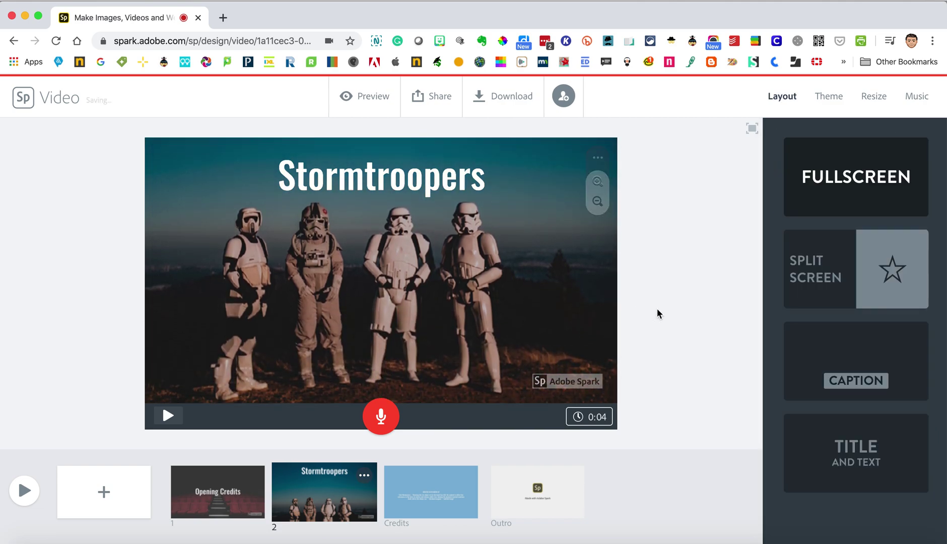
# Record a short voiceover for the Stormtroopers slide and move the slide to first place
pyautogui.click(382, 418)
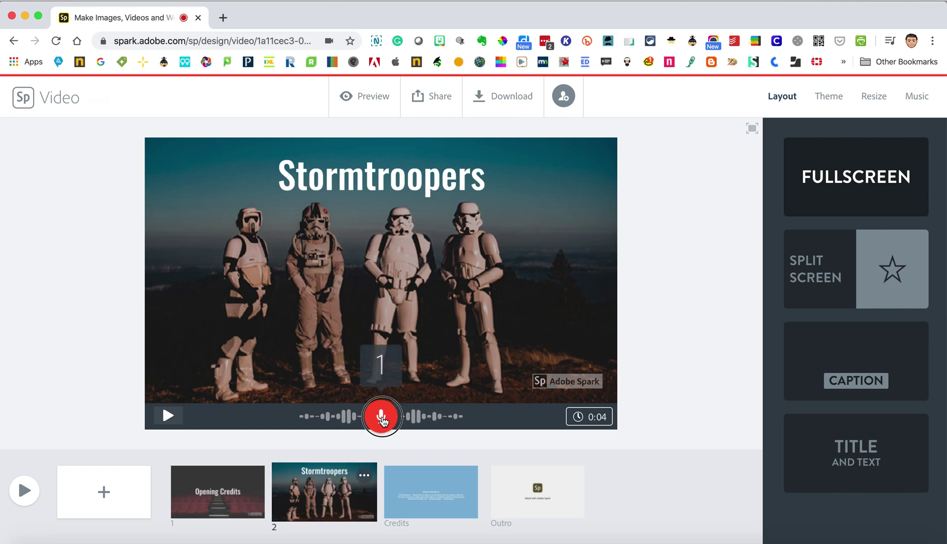
pyautogui.click(382, 419)
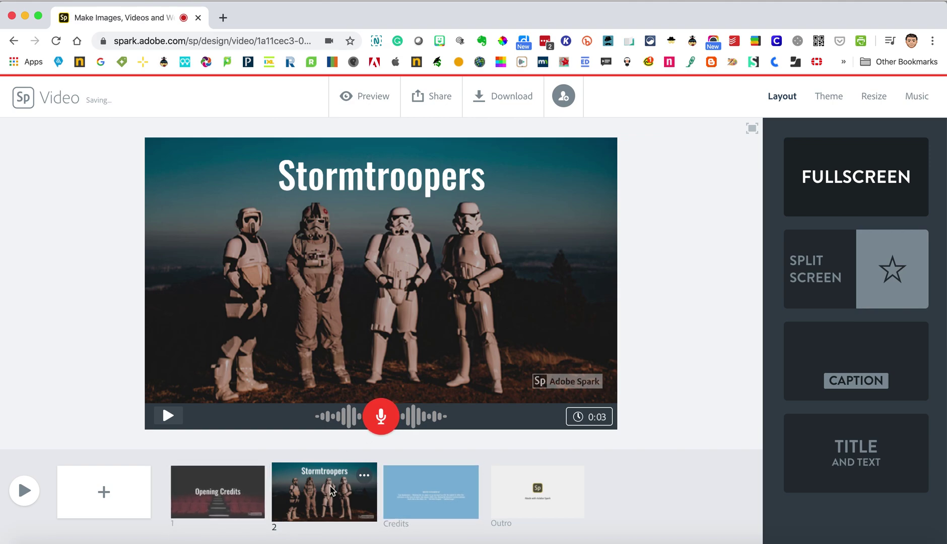
pyautogui.moveTo(308, 488); pyautogui.dragTo(206, 481)
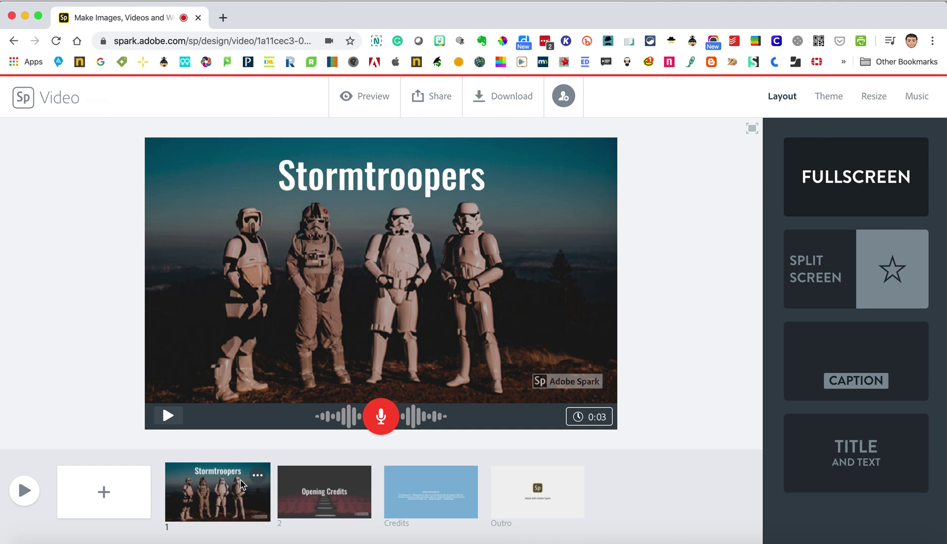
pyautogui.moveTo(260, 476)
pyautogui.click(323, 491)
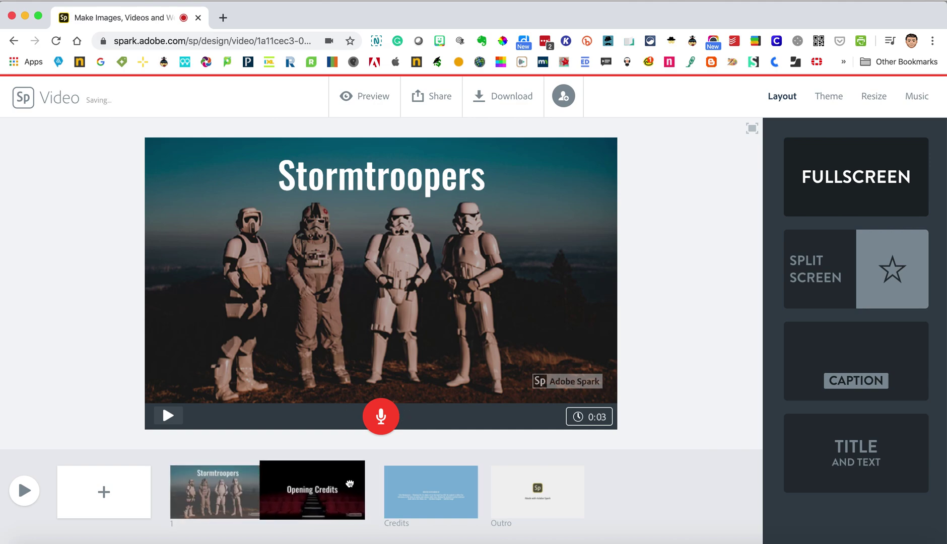
# Drag Opening Credits back ahead of Stormtroopers and show the theme choices
pyautogui.click(428, 498)
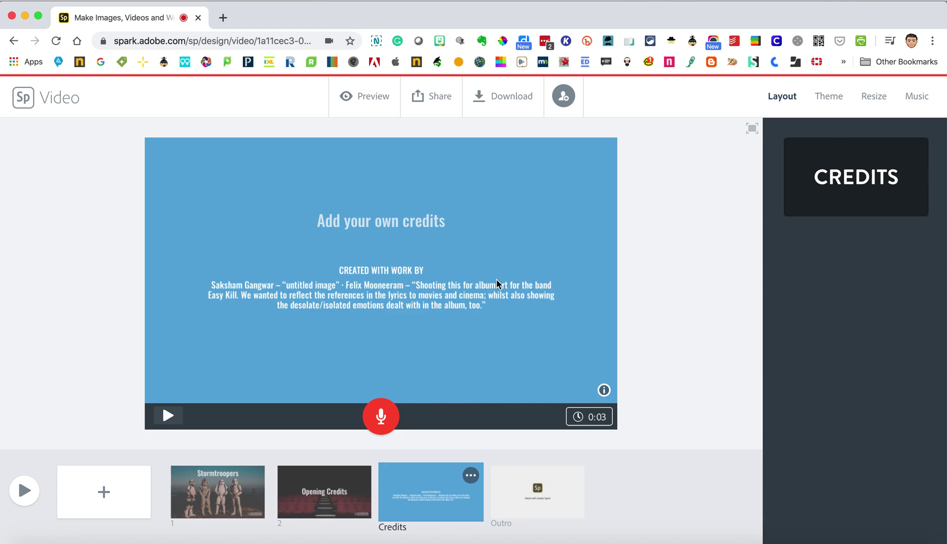
pyautogui.moveTo(318, 490); pyautogui.dragTo(207, 487)
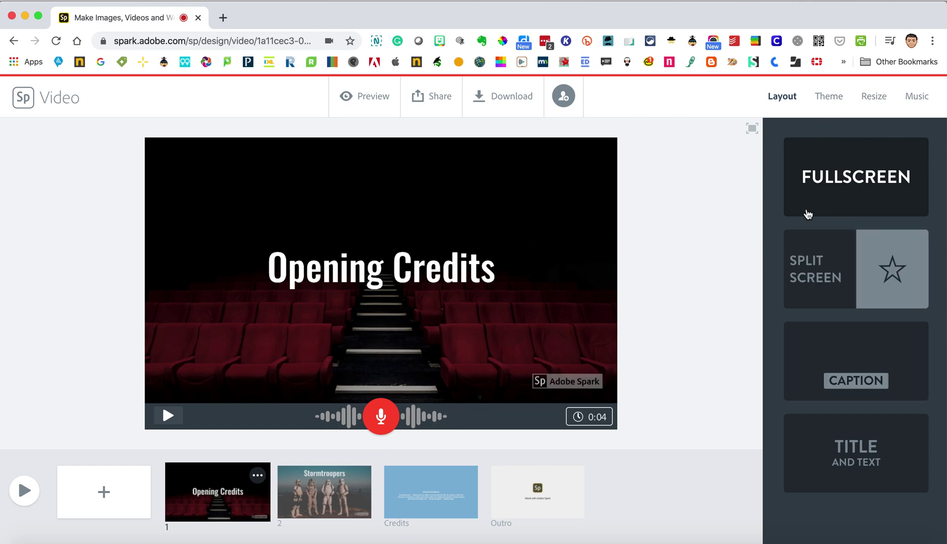
pyautogui.click(827, 94)
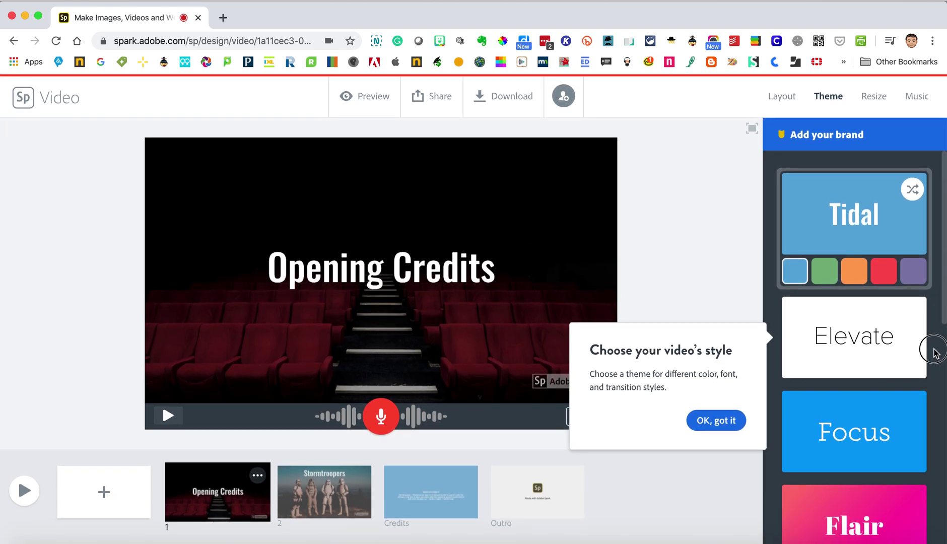
# Apply the Mega theme in orange, briefly trying Sage before returning to Mega
pyautogui.scroll(-10, 875, 332)
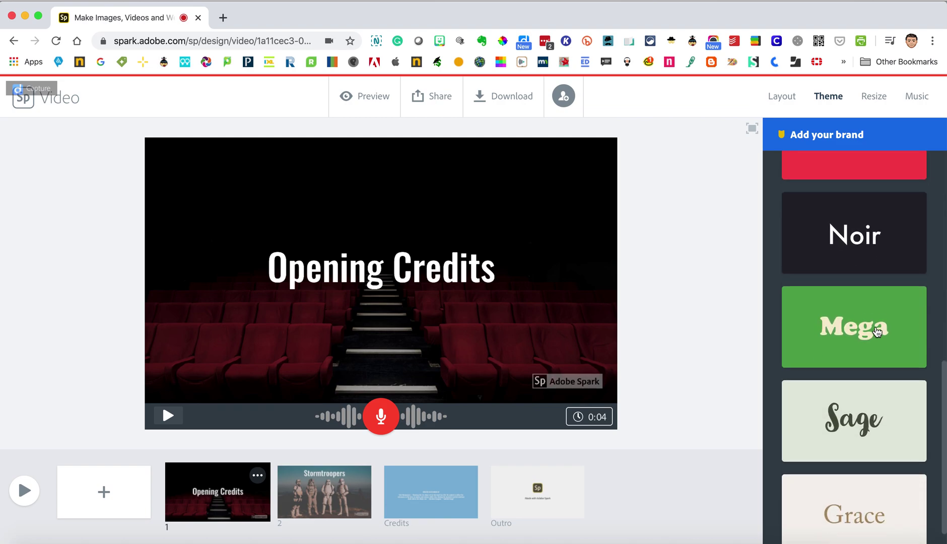
pyautogui.click(443, 481)
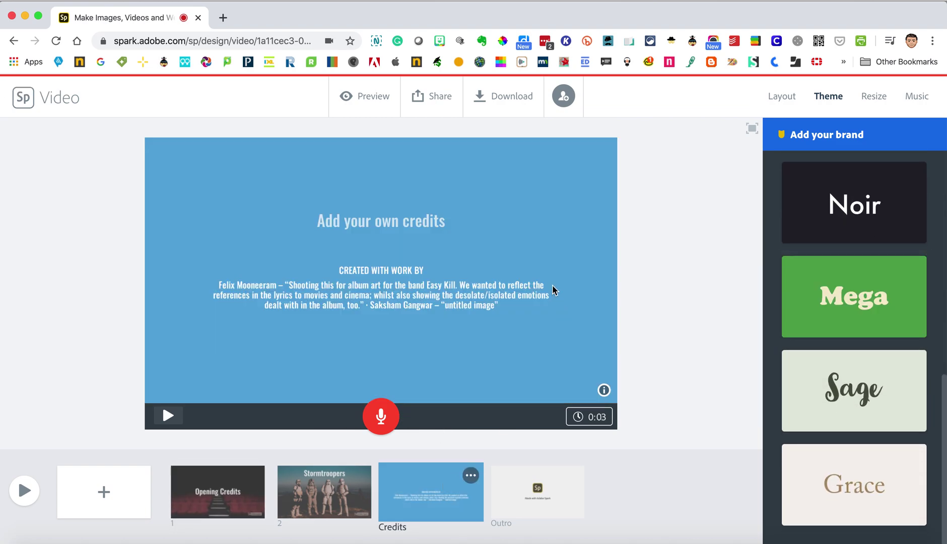
pyautogui.scroll(9, 852, 334)
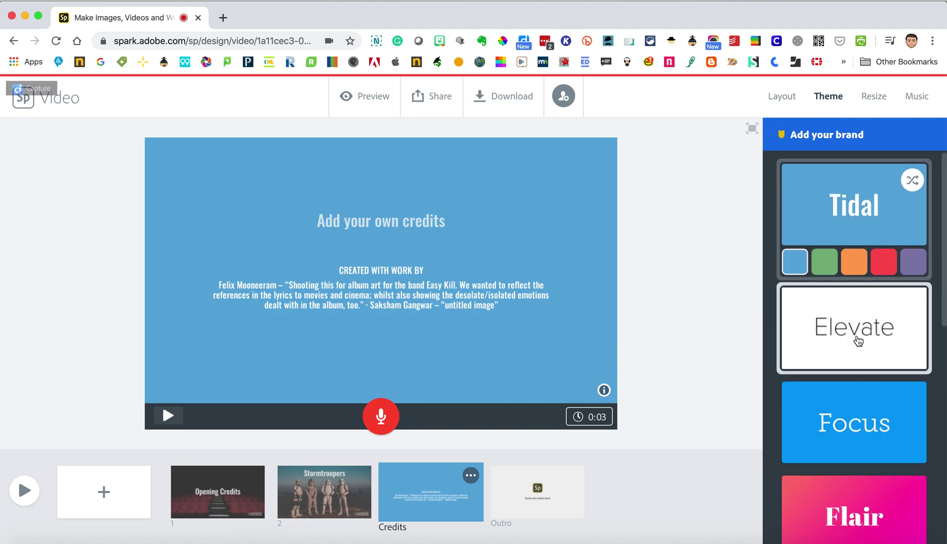
pyautogui.scroll(-7, 856, 340)
pyautogui.click(859, 345)
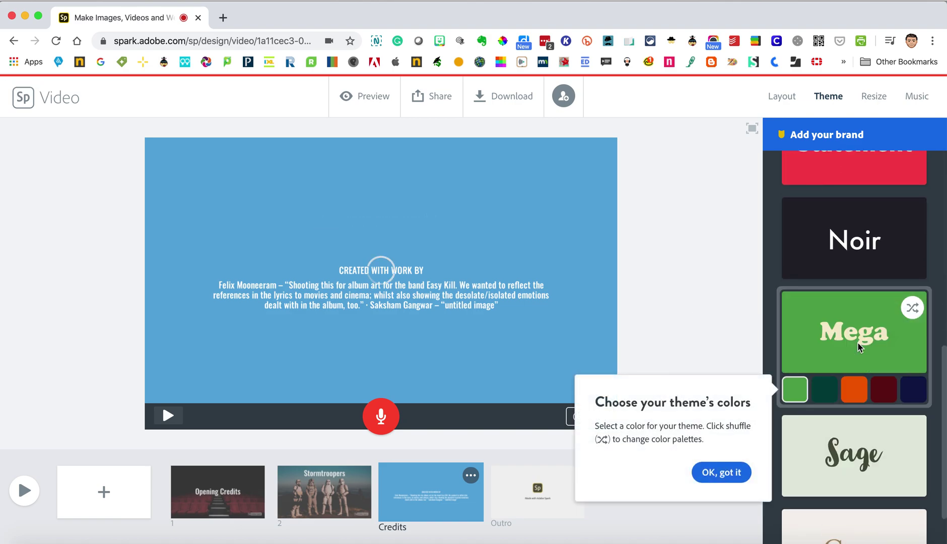
pyautogui.click(725, 474)
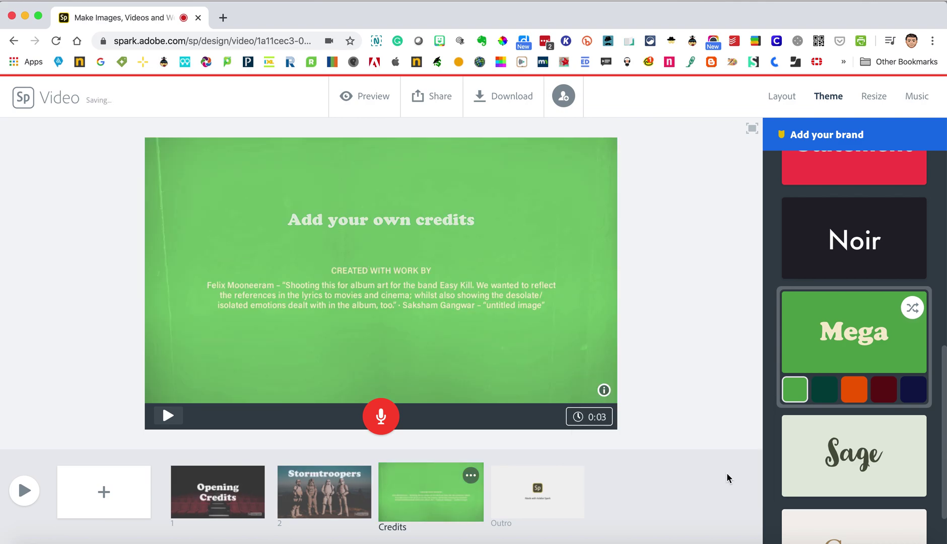
pyautogui.click(858, 388)
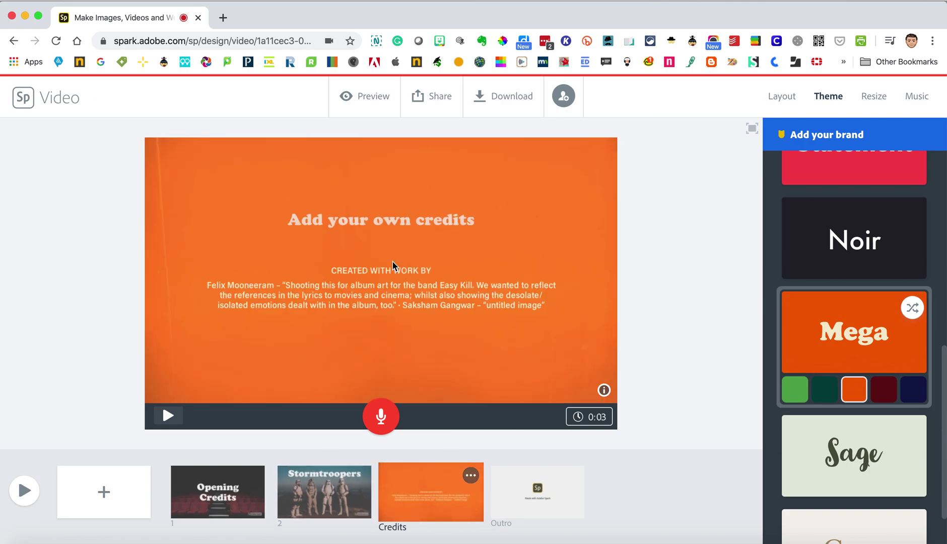
pyautogui.scroll(-3, 854, 444)
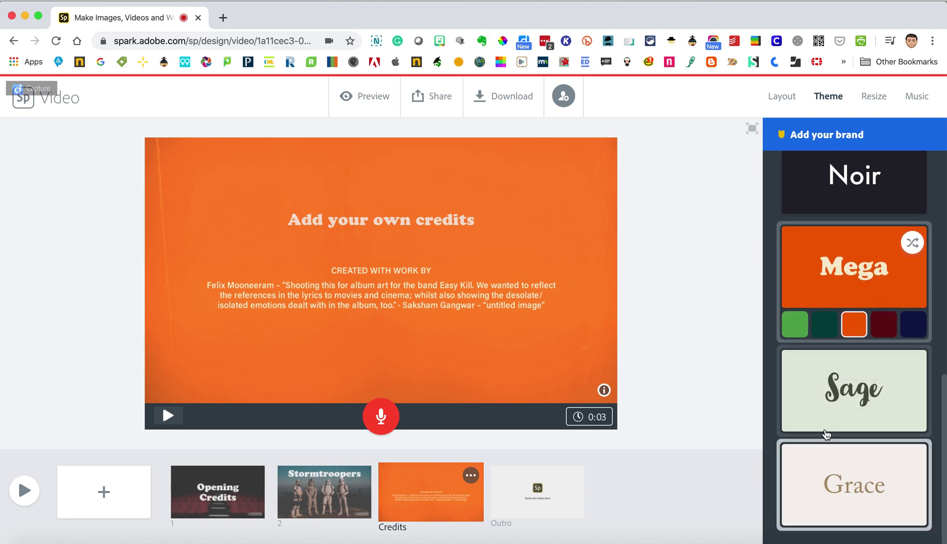
pyautogui.click(328, 479)
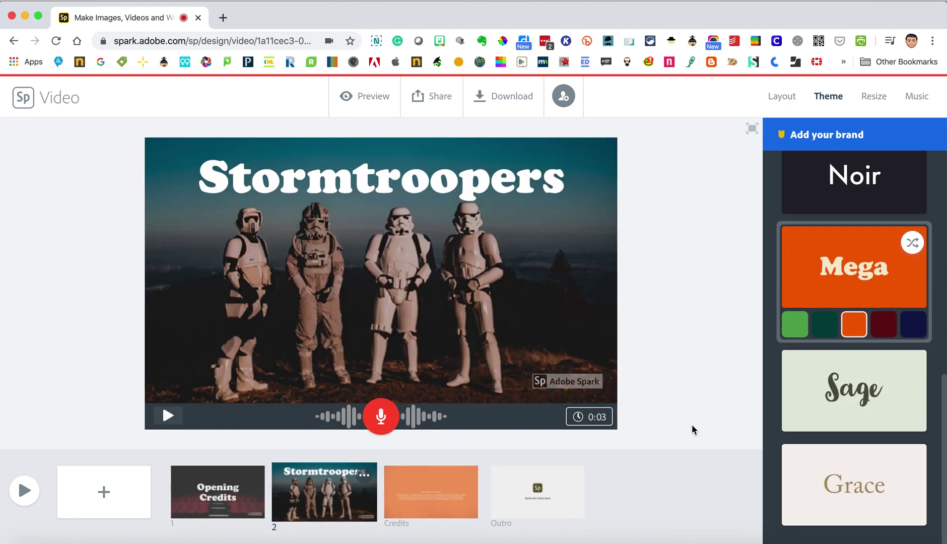
pyautogui.click(850, 403)
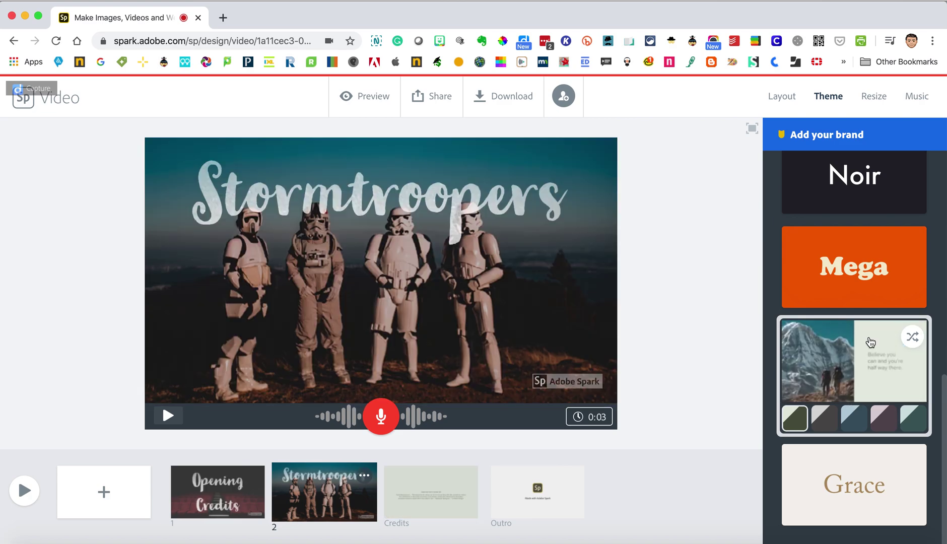
pyautogui.click(860, 262)
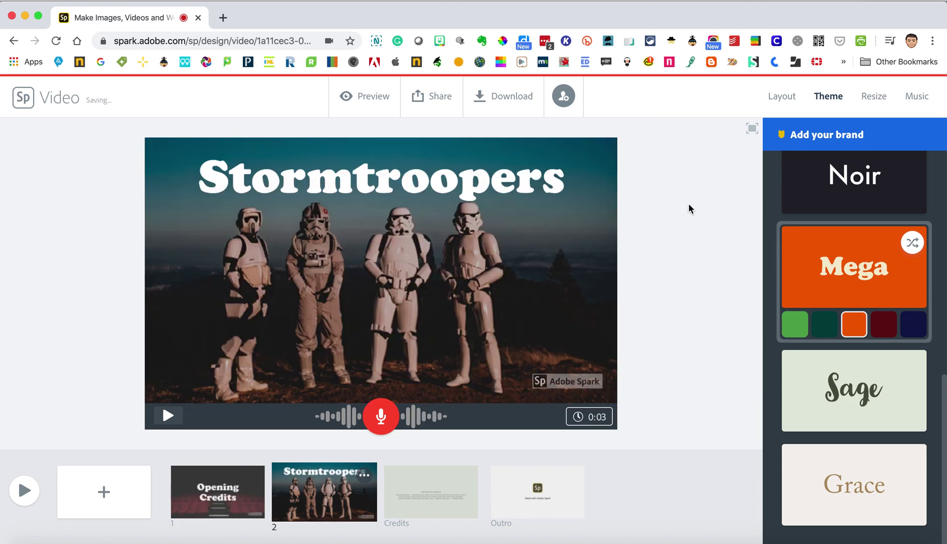
# Try the square video format, then switch the video back to widescreen
pyautogui.click(883, 99)
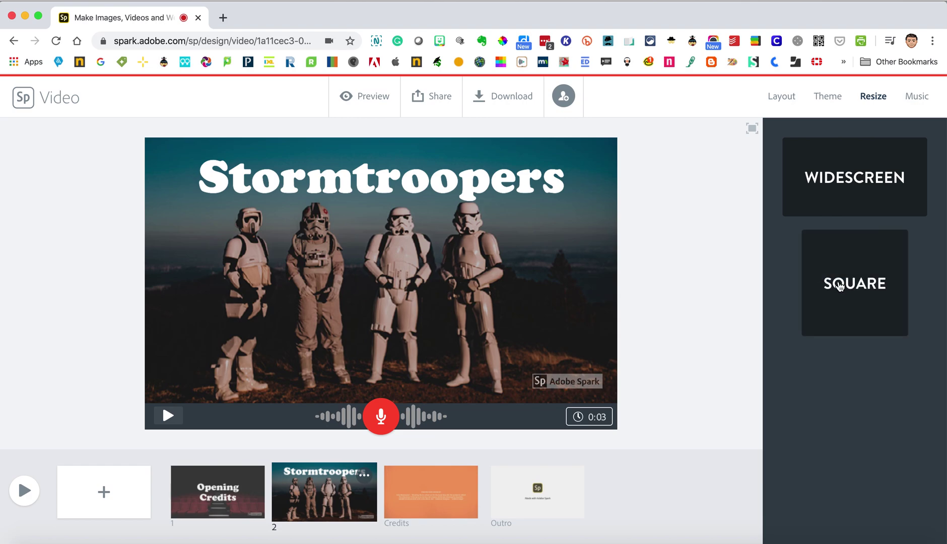
pyautogui.click(850, 315)
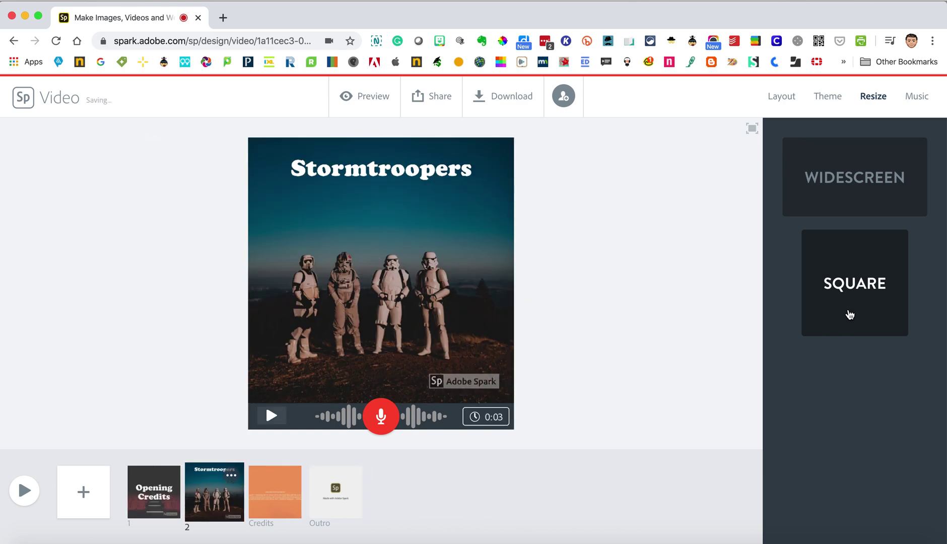
pyautogui.click(461, 239)
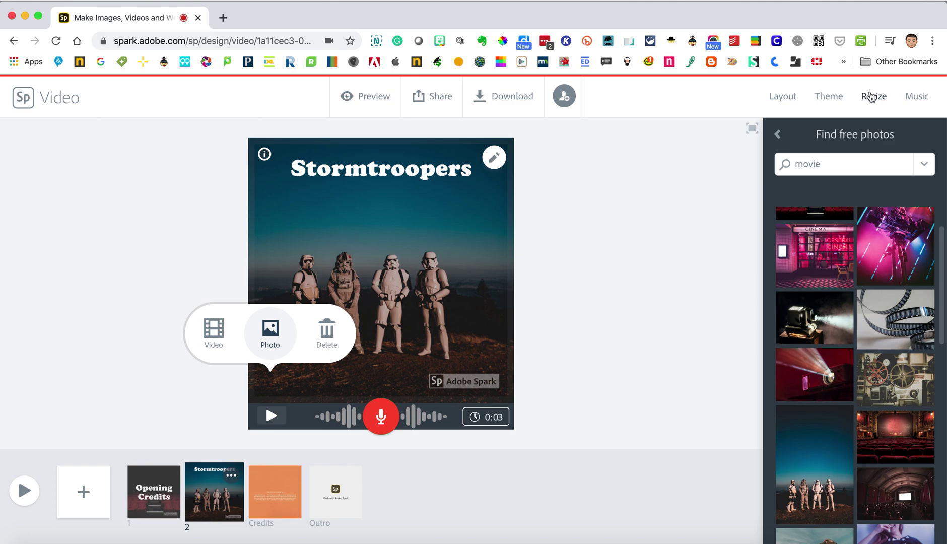
pyautogui.click(873, 95)
pyautogui.click(865, 180)
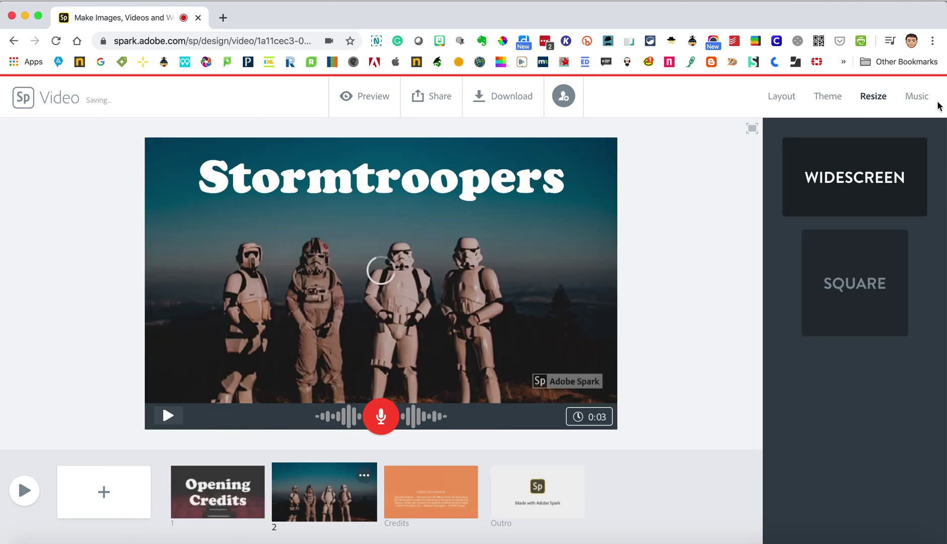
pyautogui.click(912, 101)
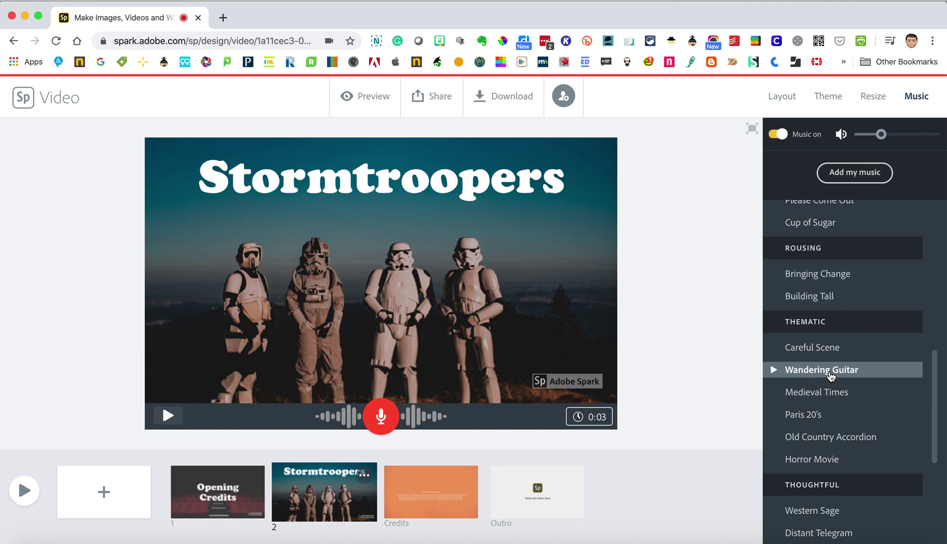
# Preview the Western Sage and Across the Bridge tracks in the music list
pyautogui.scroll(-5, 832, 394)
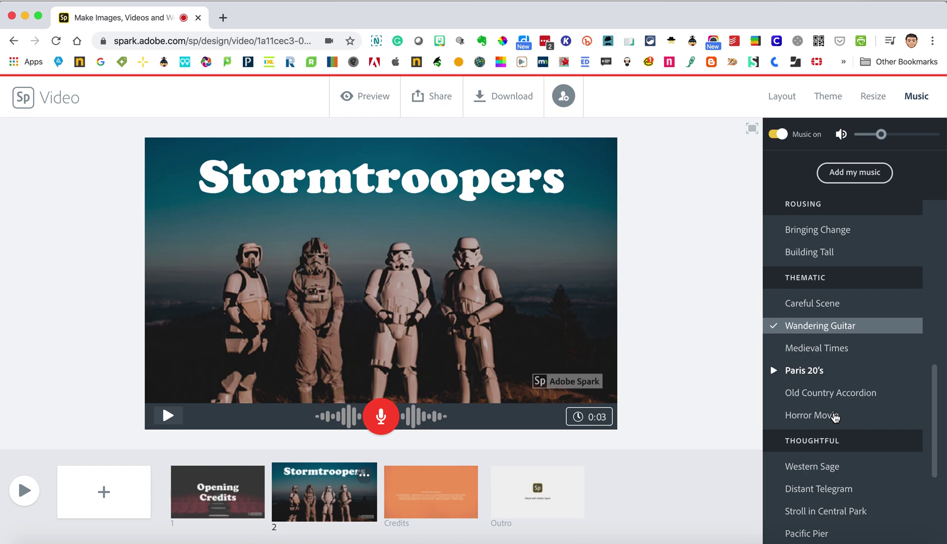
pyautogui.click(773, 307)
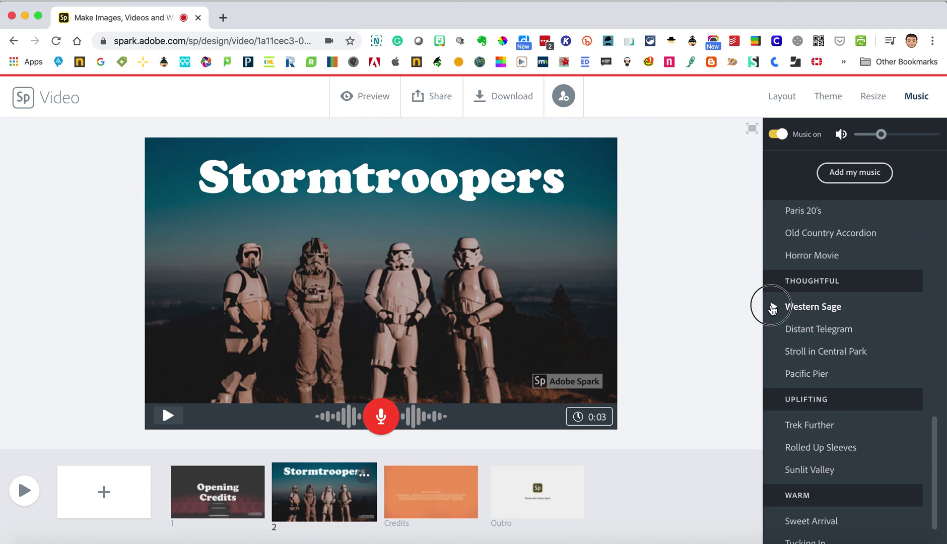
pyautogui.scroll(-2, 802, 383)
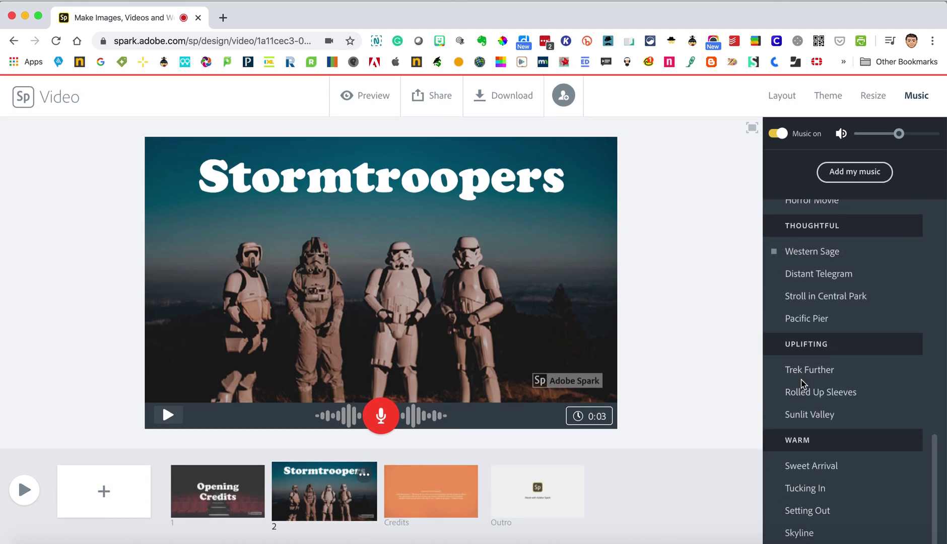
pyautogui.scroll(8, 802, 383)
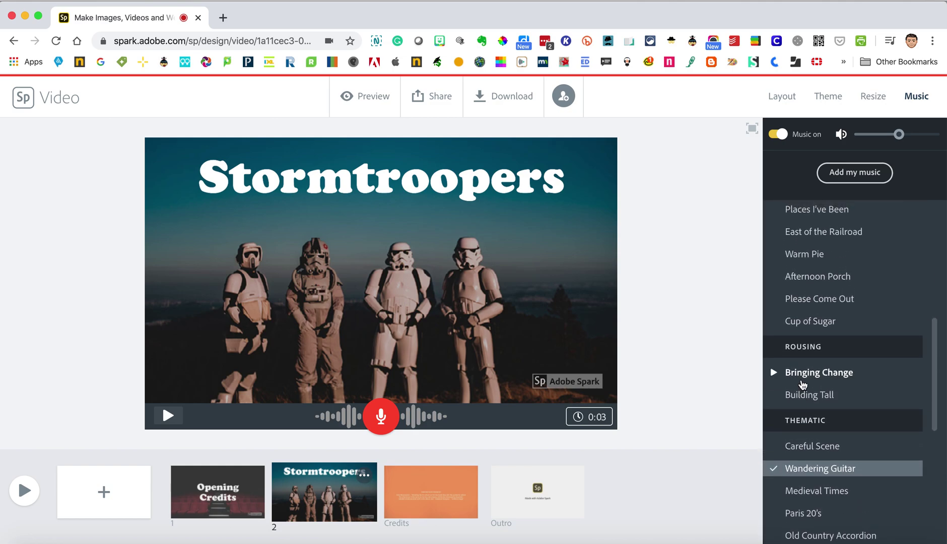
pyautogui.scroll(1, 802, 384)
pyautogui.scroll(5, 802, 382)
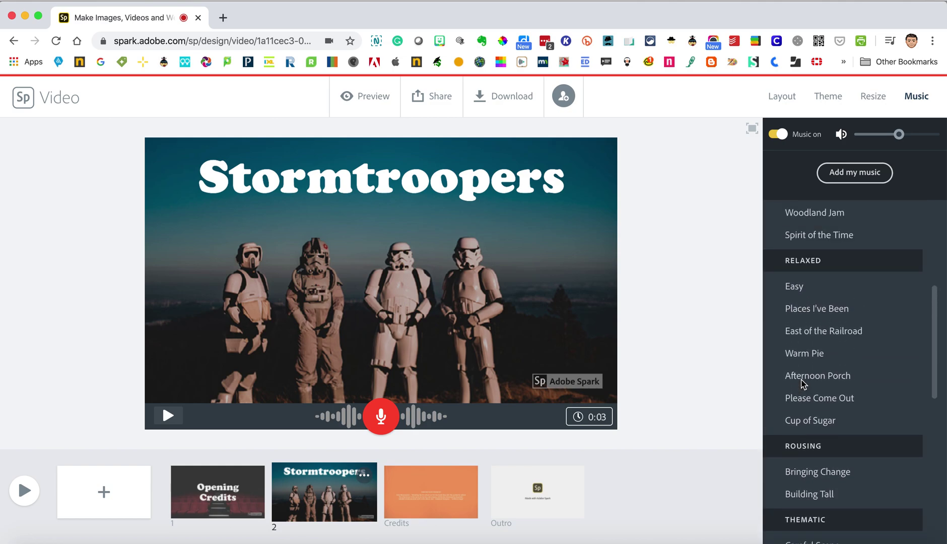
pyautogui.scroll(1, 802, 384)
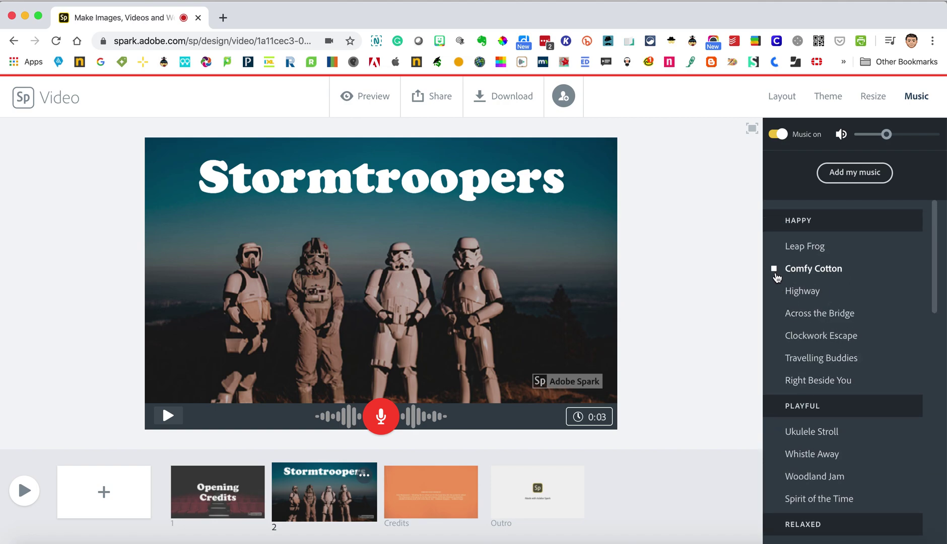
pyautogui.click(776, 315)
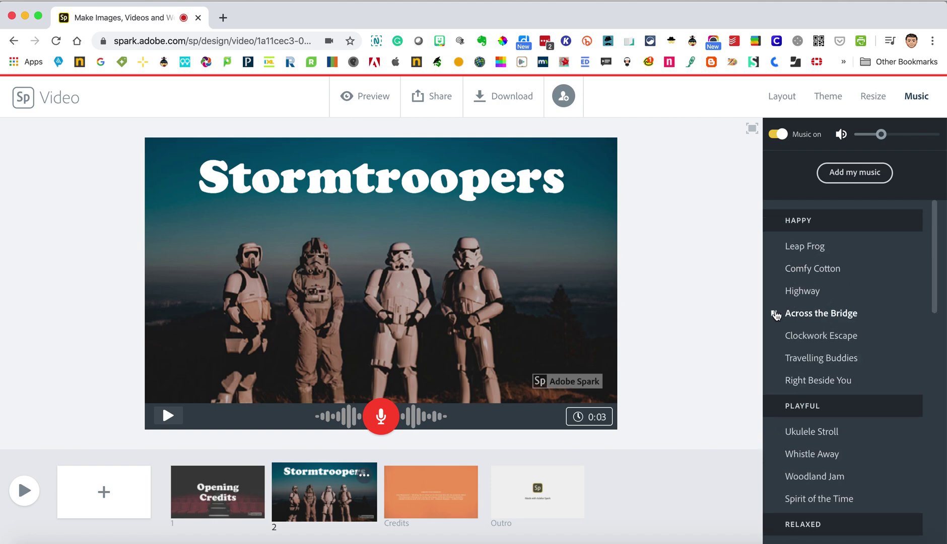
# Choose Clockwork Escape as the soundtrack and lower the music volume slightly
pyautogui.click(781, 339)
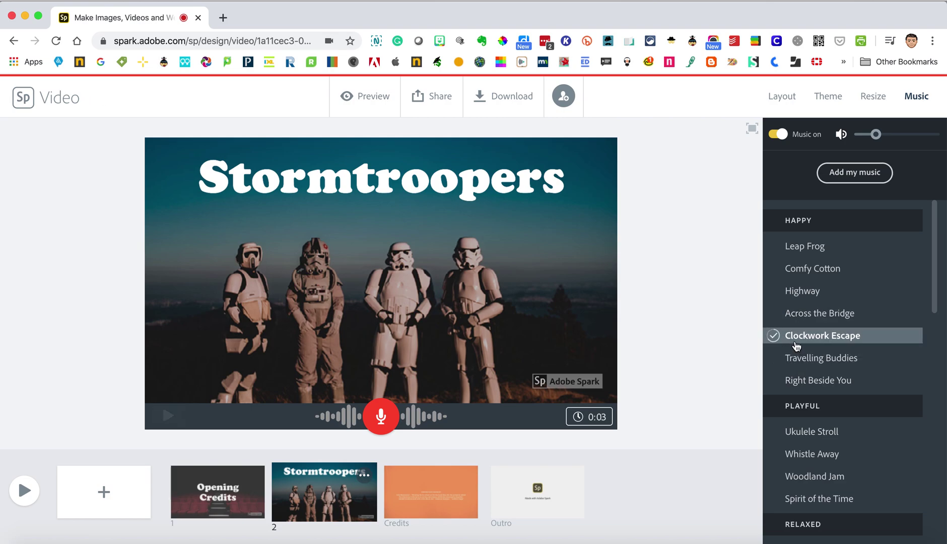
pyautogui.click(796, 343)
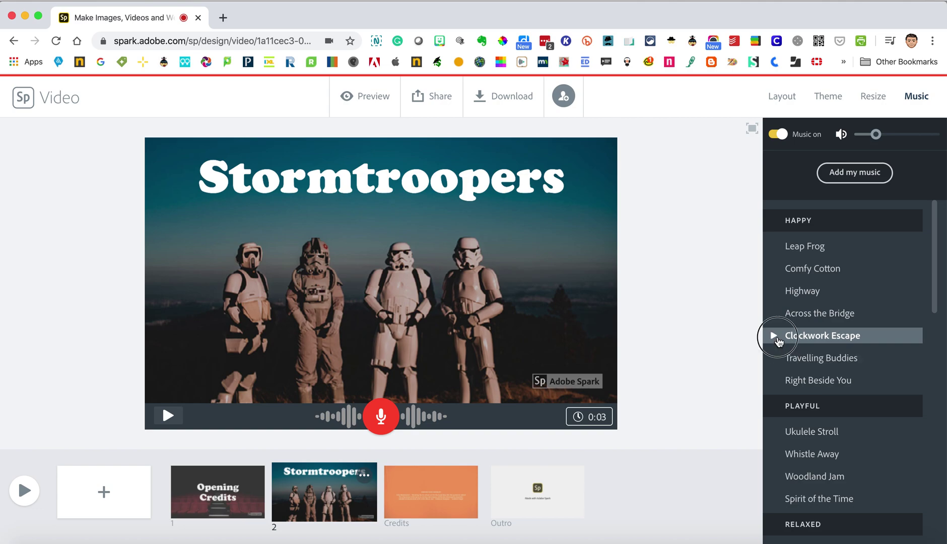
pyautogui.click(776, 339)
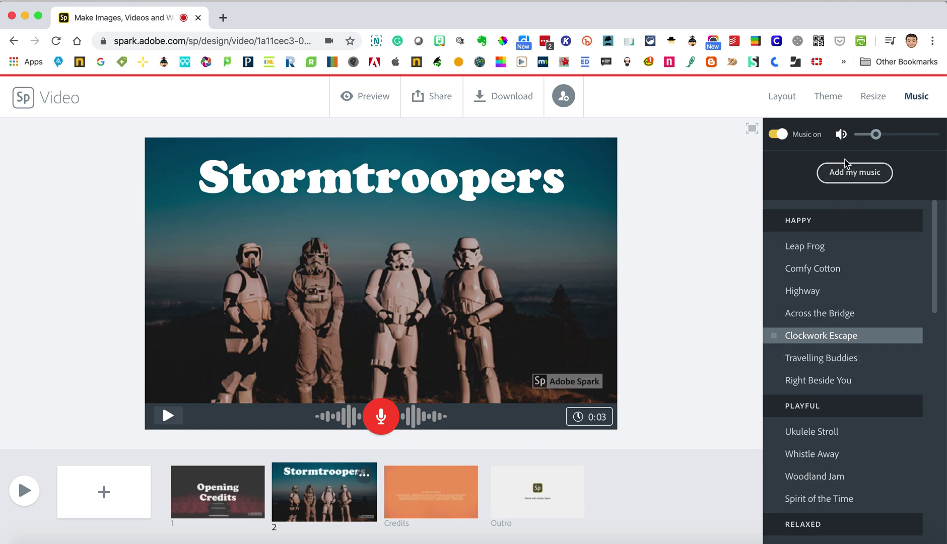
pyautogui.moveTo(875, 134); pyautogui.dragTo(871, 136)
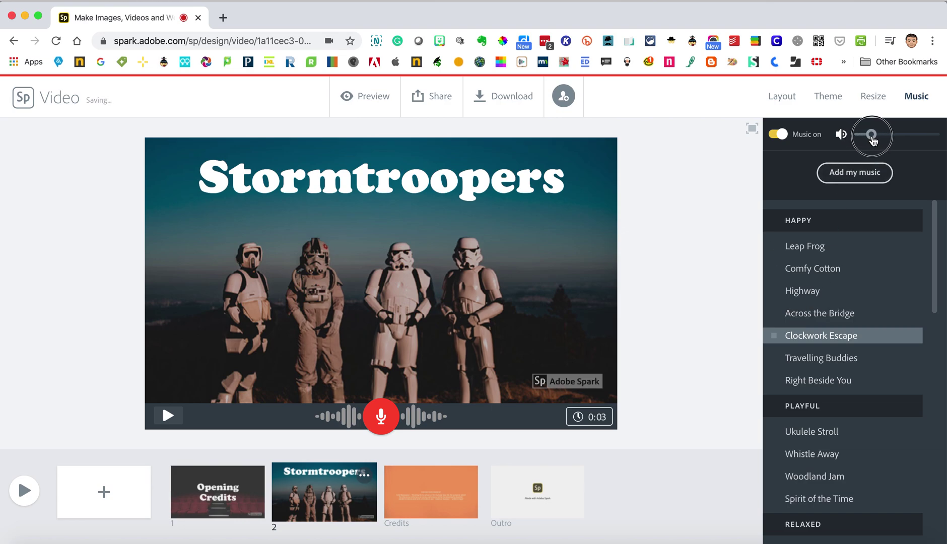
pyautogui.click(773, 338)
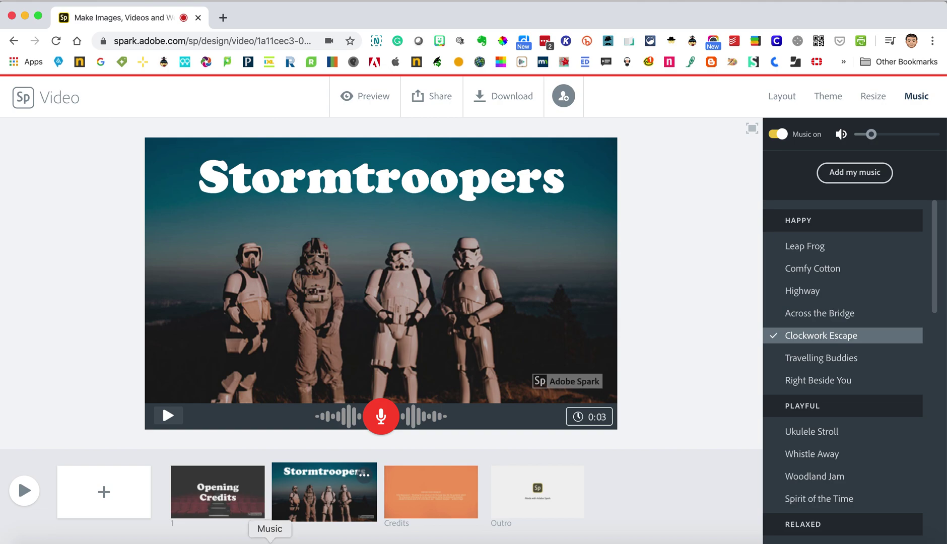
# Add a new slide after Stormtroopers using the Split Screen layout
pyautogui.click(103, 492)
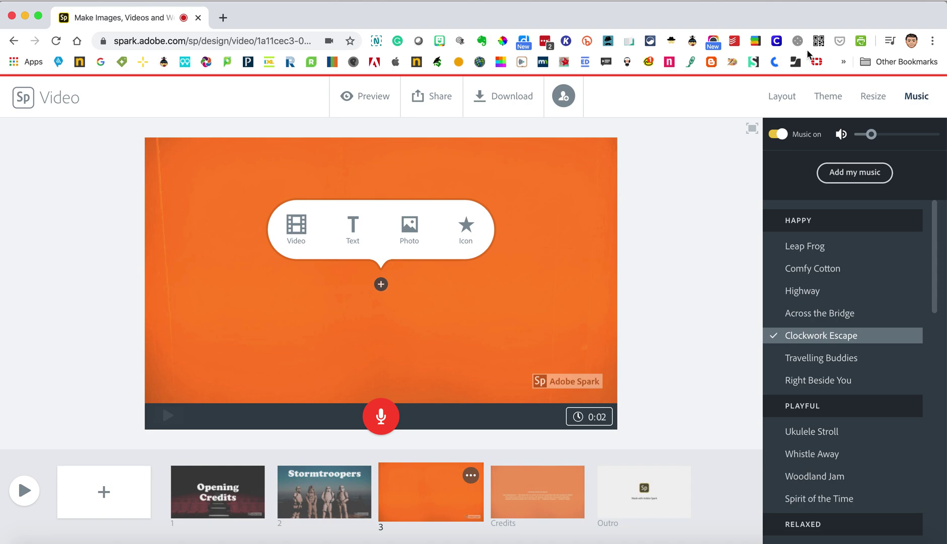
pyautogui.click(784, 96)
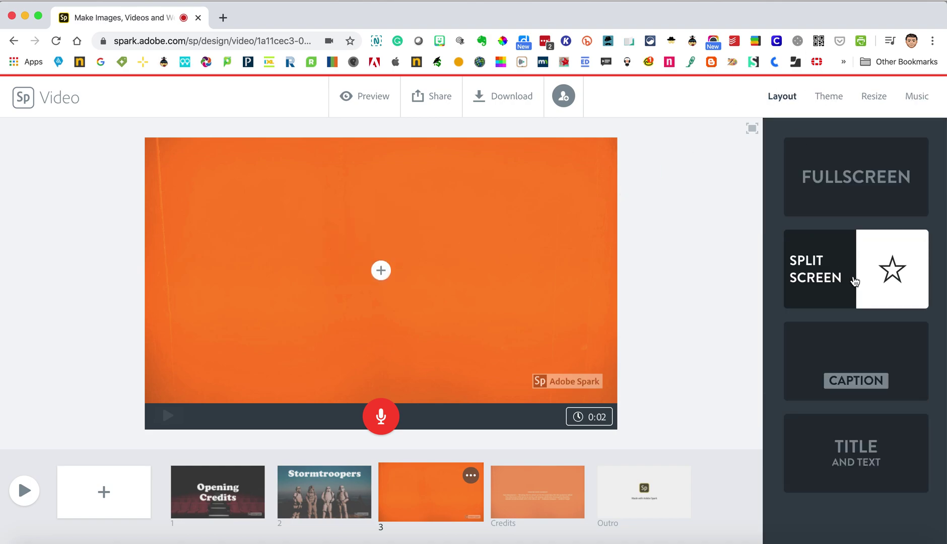
pyautogui.click(851, 275)
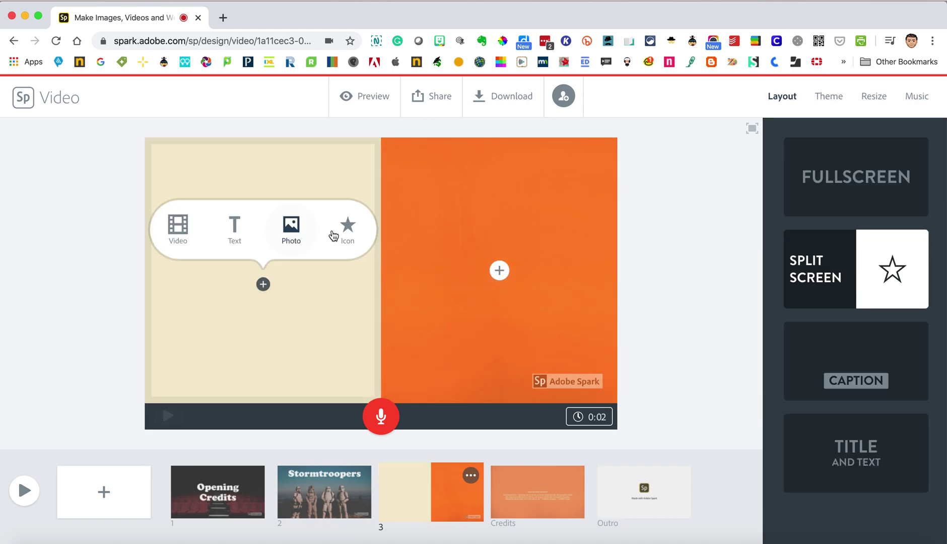
# Put a director's-chair icon in the right half, replacing an initial film-reel pick
pyautogui.moveTo(501, 273)
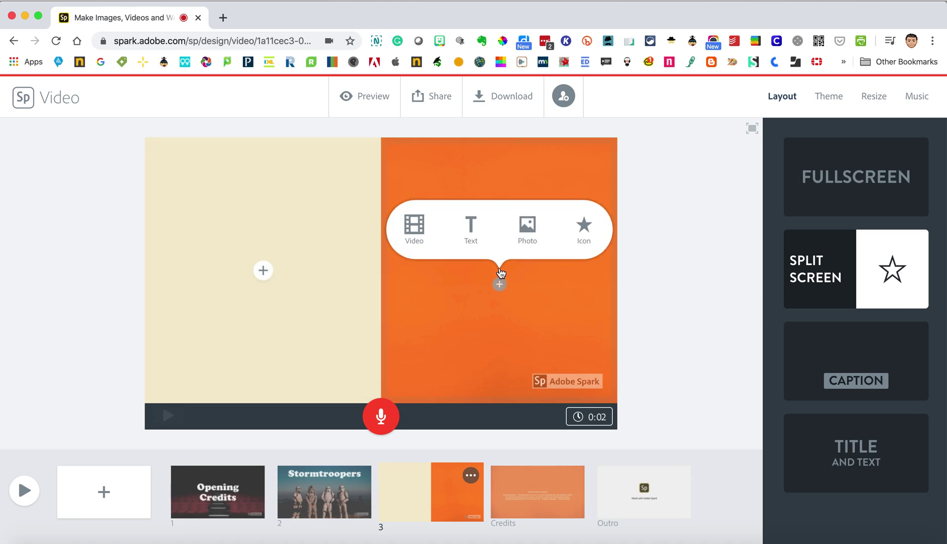
pyautogui.click(584, 227)
pyautogui.scroll(-10, 872, 427)
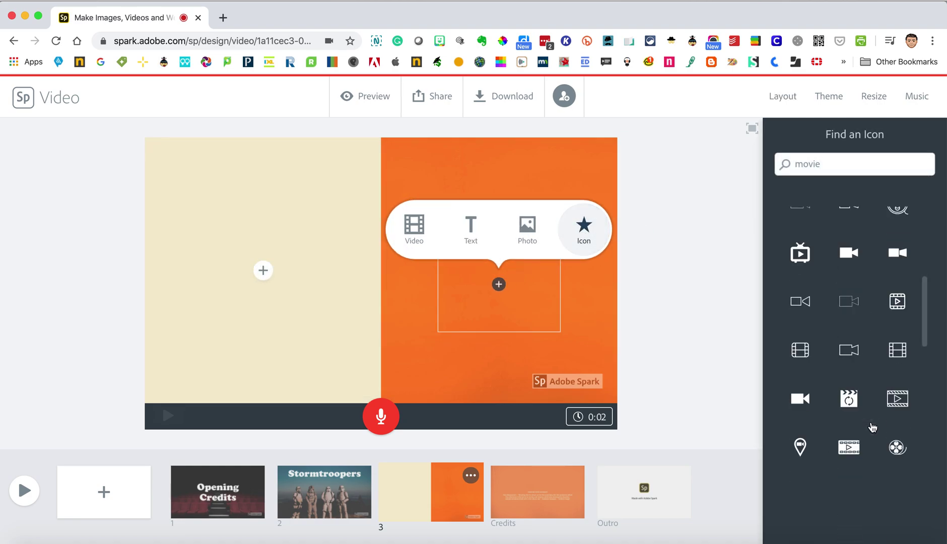
pyautogui.scroll(-1, 892, 394)
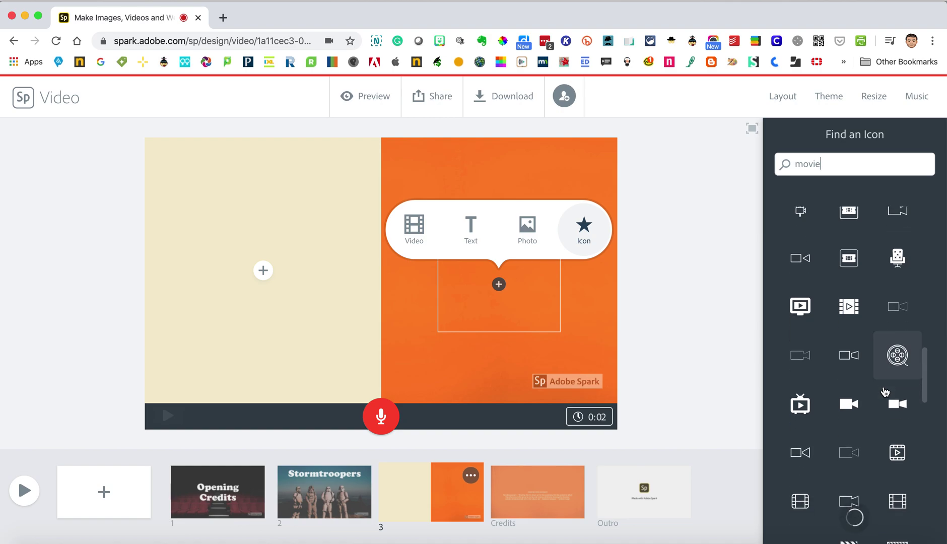
pyautogui.click(896, 352)
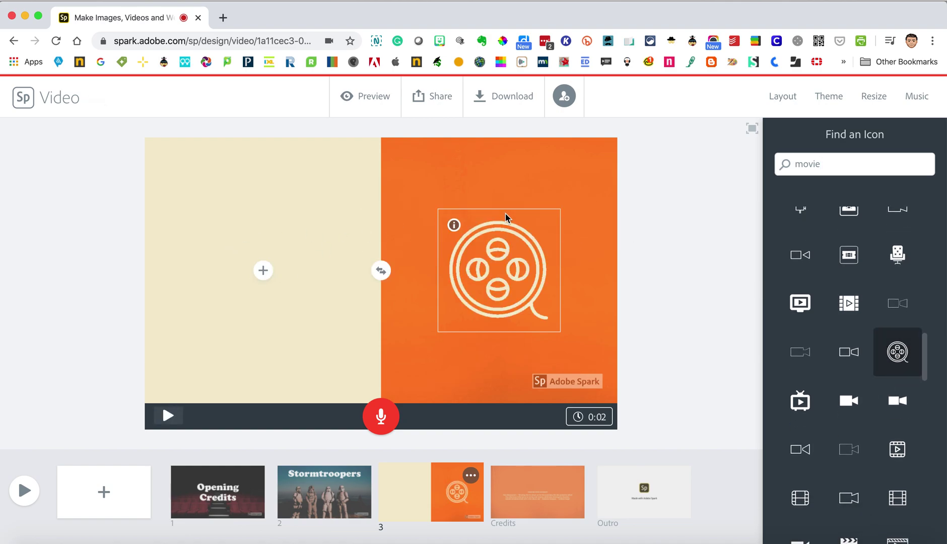
pyautogui.click(902, 254)
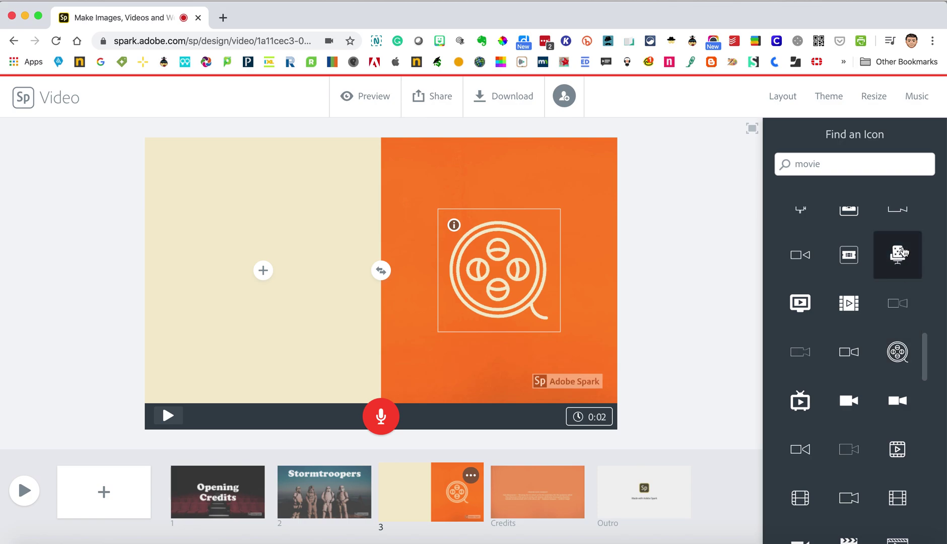
pyautogui.click(263, 270)
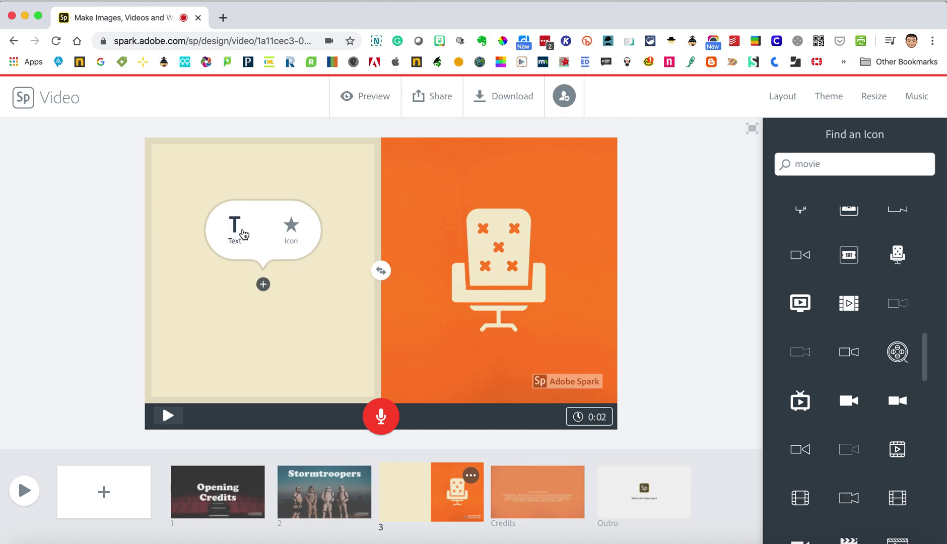
# Add the title 'Director's Chair' to the left half of the new slide
pyautogui.click(240, 226)
pyautogui.write('Dire')
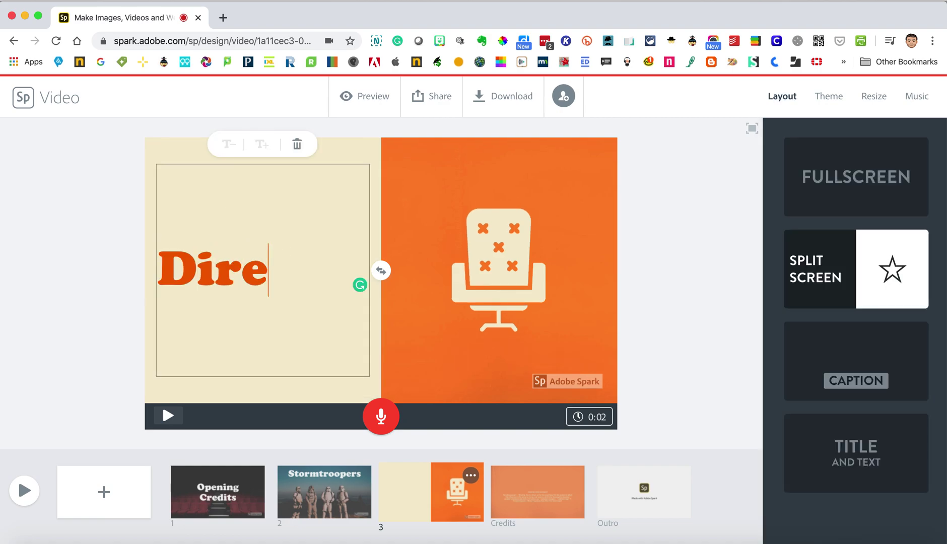
pyautogui.write("ctor's Chair")
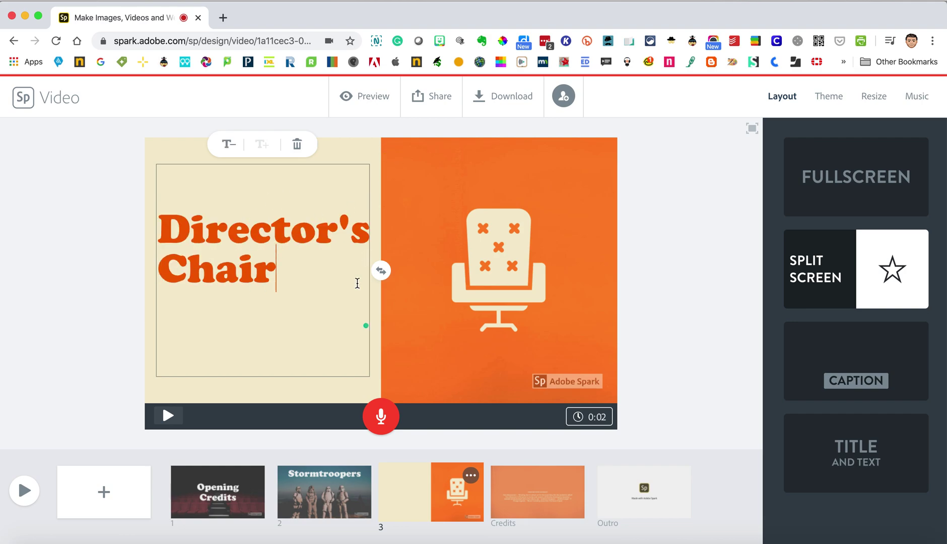
pyautogui.click(89, 260)
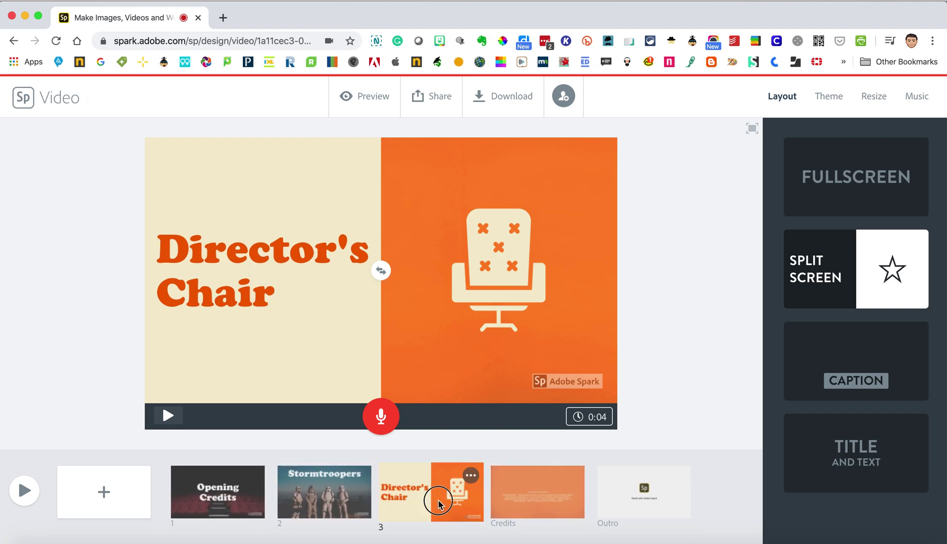
# Move the Director's Chair slide to first position and record a 0:03 voiceover
pyautogui.moveTo(438, 502); pyautogui.dragTo(221, 498)
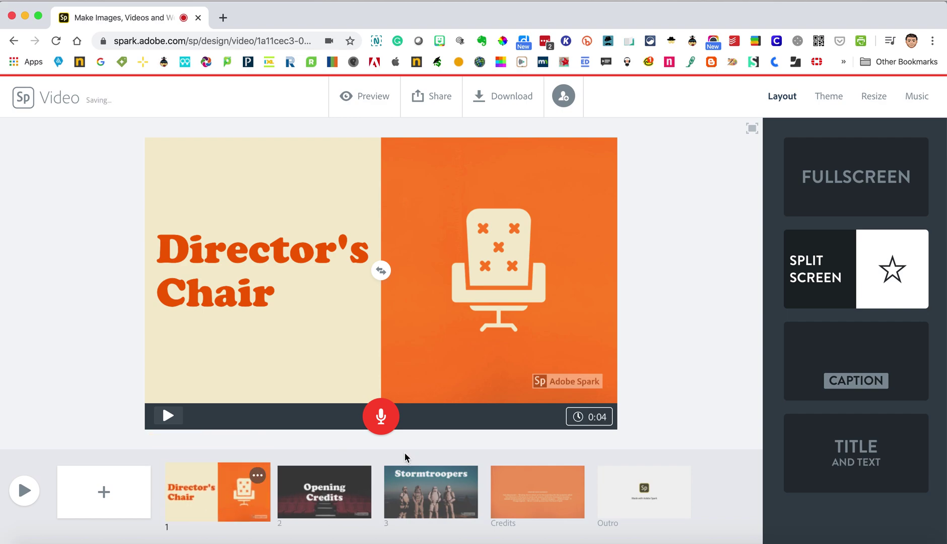
pyautogui.click(379, 417)
pyautogui.moveTo(379, 419); pyautogui.dragTo(378, 420)
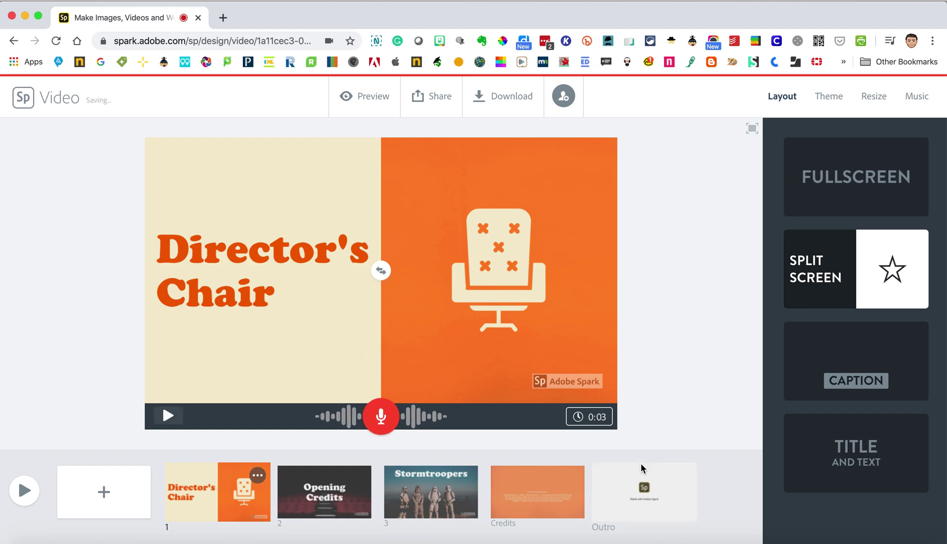
pyautogui.click(346, 96)
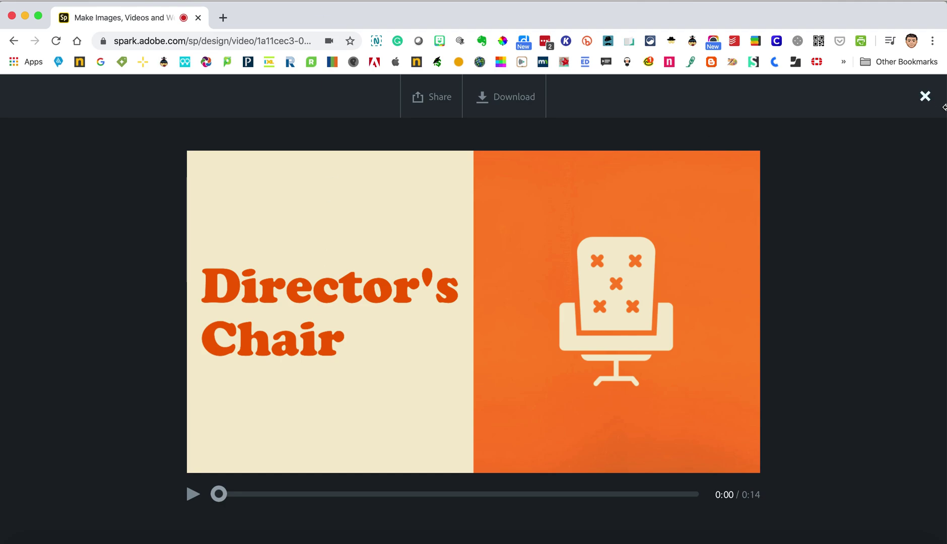
pyautogui.click(925, 96)
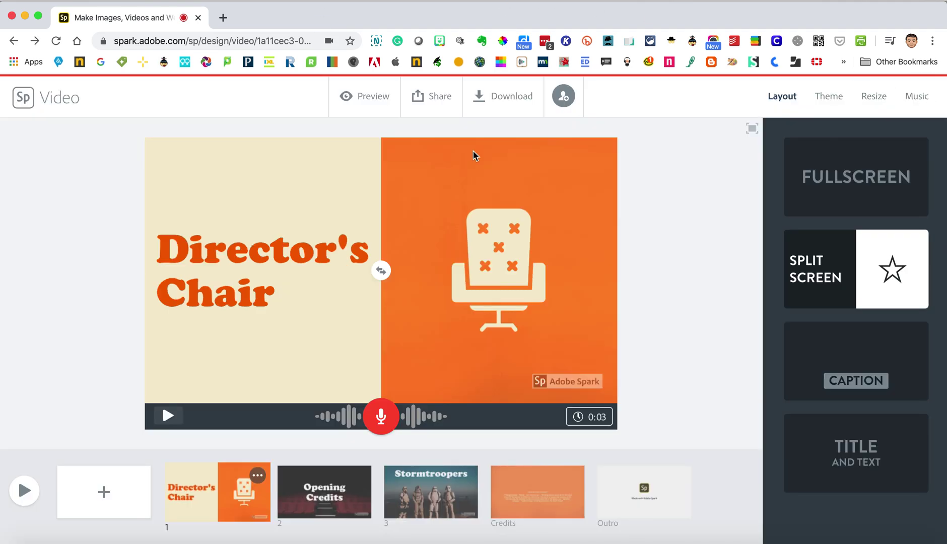
# Publish the video under Education with Author and Get noticed off, then copy the link
pyautogui.click(431, 100)
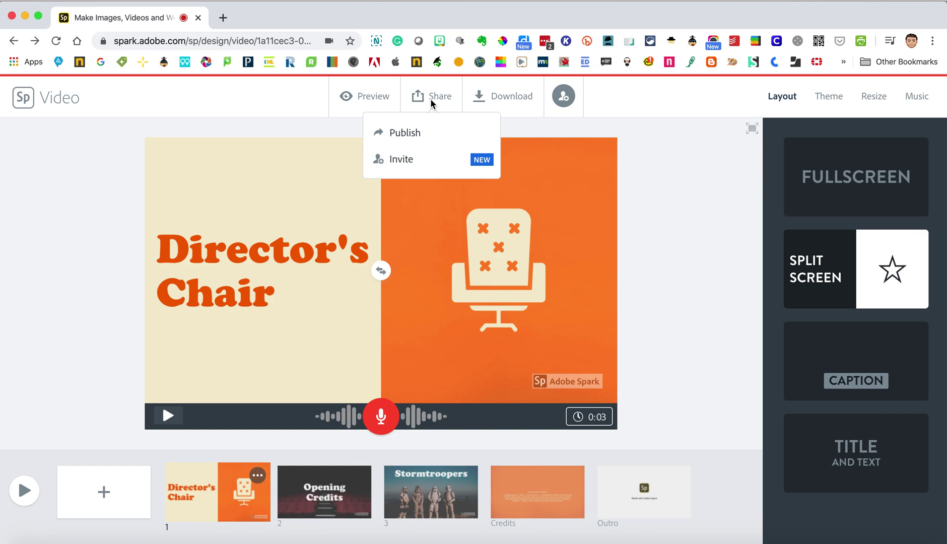
pyautogui.click(424, 129)
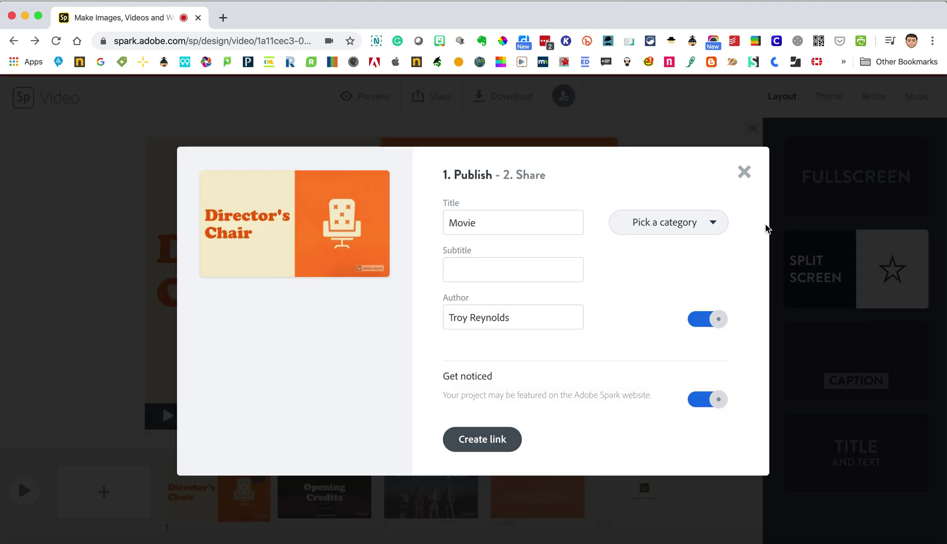
pyautogui.click(714, 223)
pyautogui.click(687, 291)
pyautogui.click(710, 322)
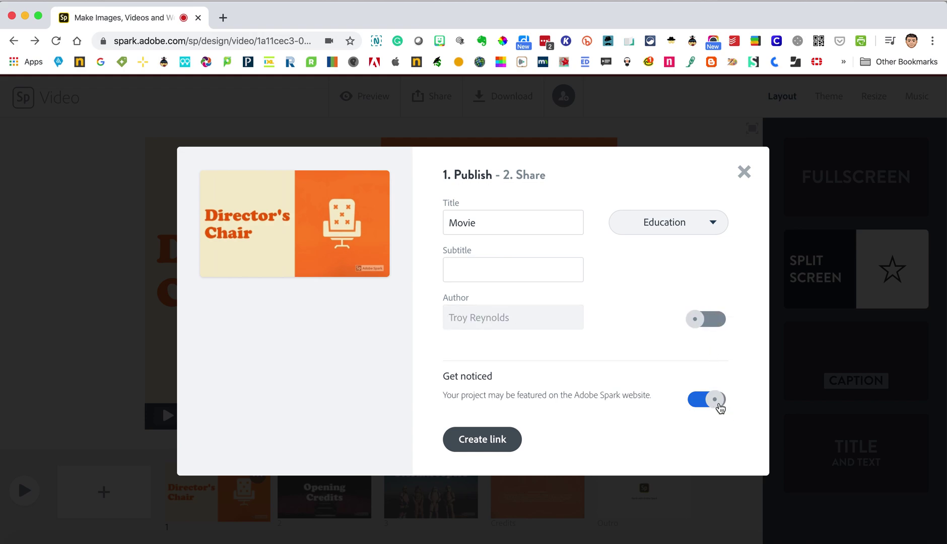
pyautogui.click(719, 403)
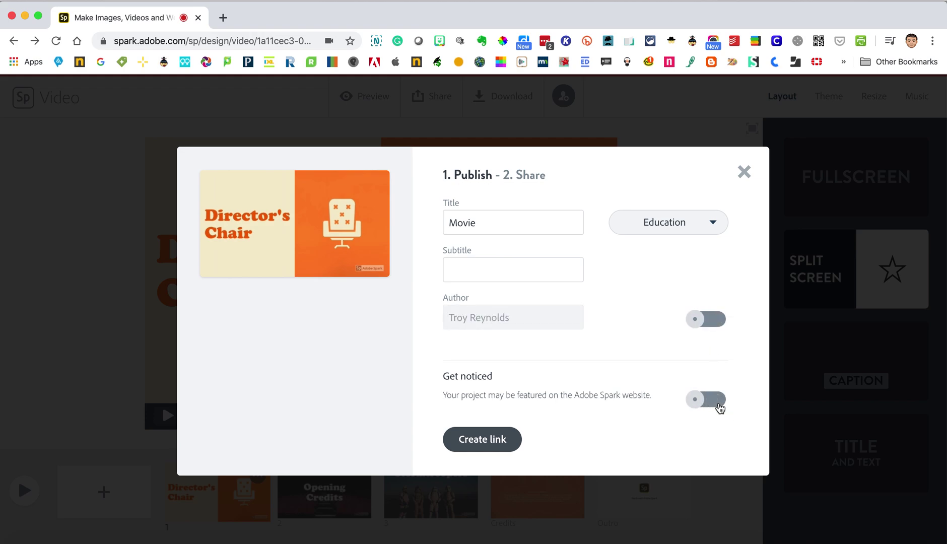
pyautogui.click(494, 439)
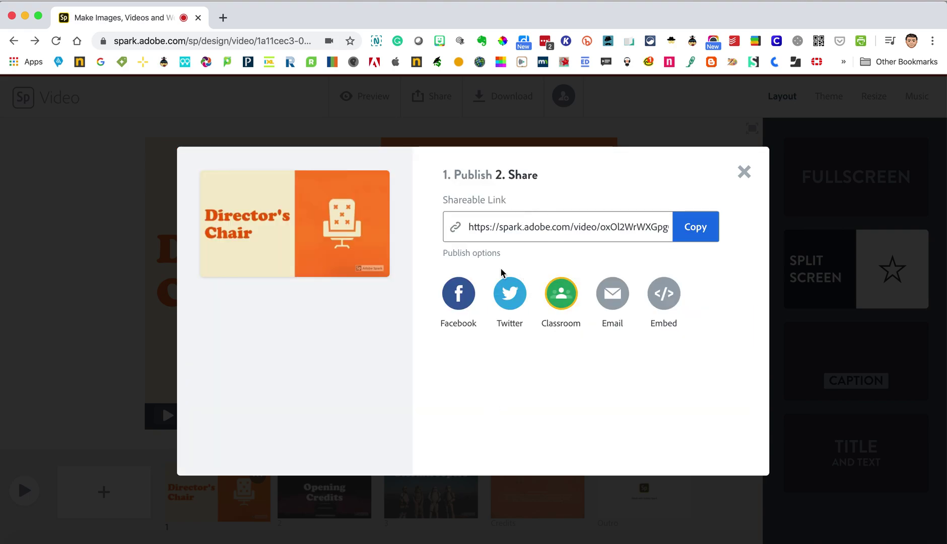
pyautogui.click(691, 230)
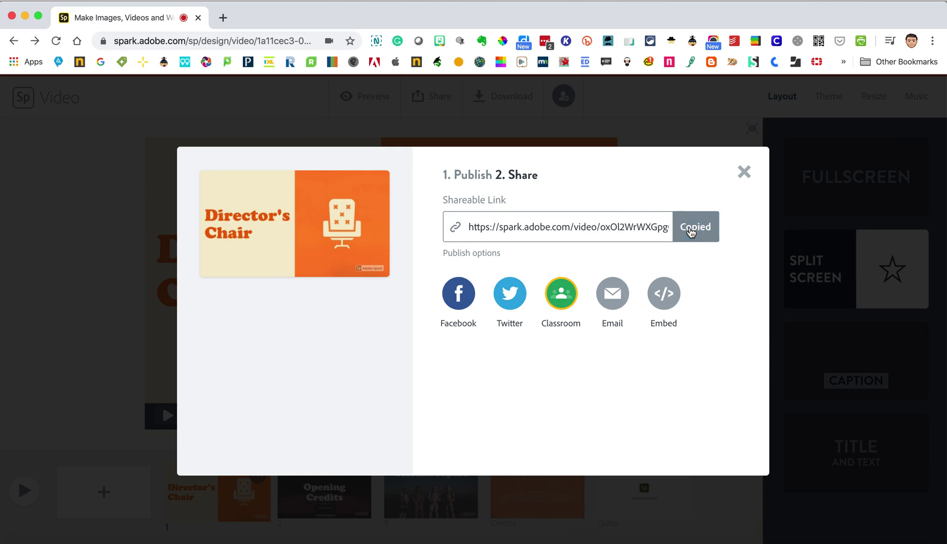
# Close the share dialog and watermark offer, then start and cancel the video download
pyautogui.click(744, 172)
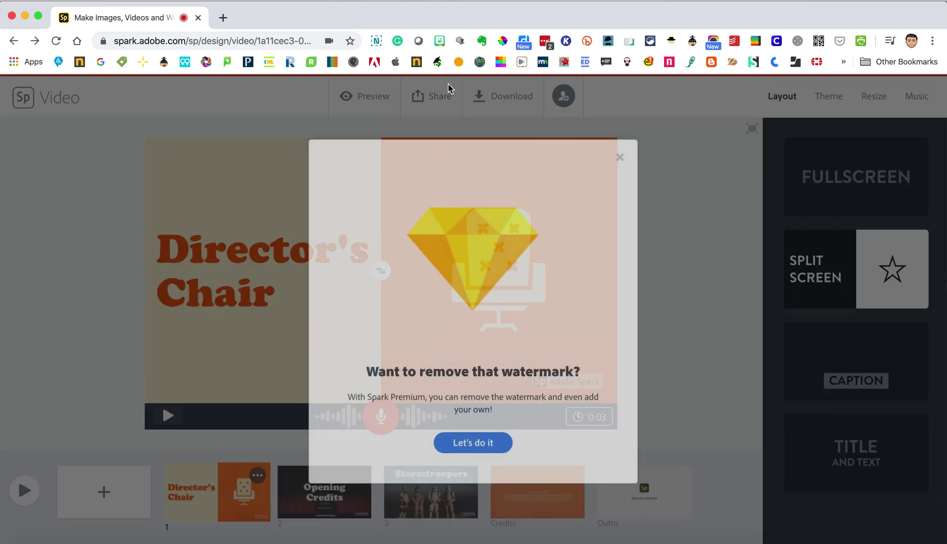
pyautogui.click(620, 157)
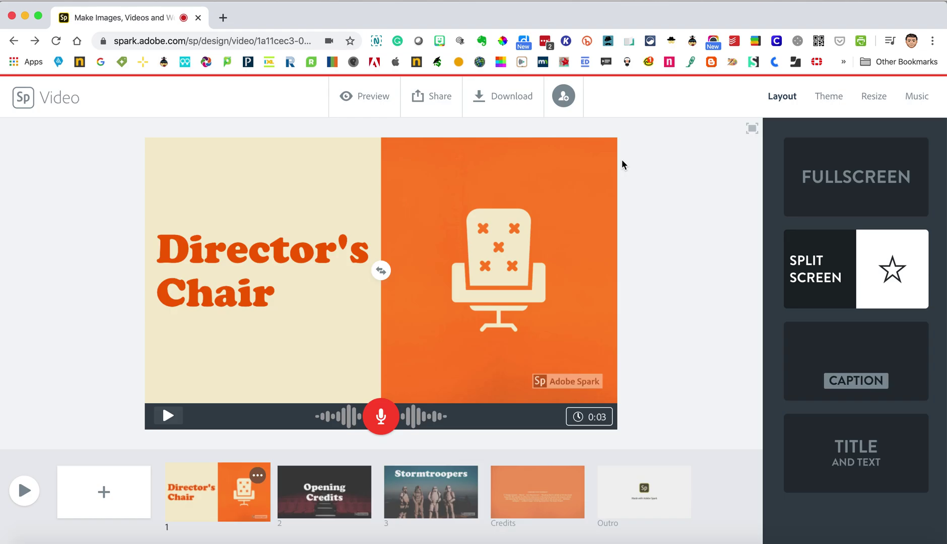
pyautogui.click(494, 101)
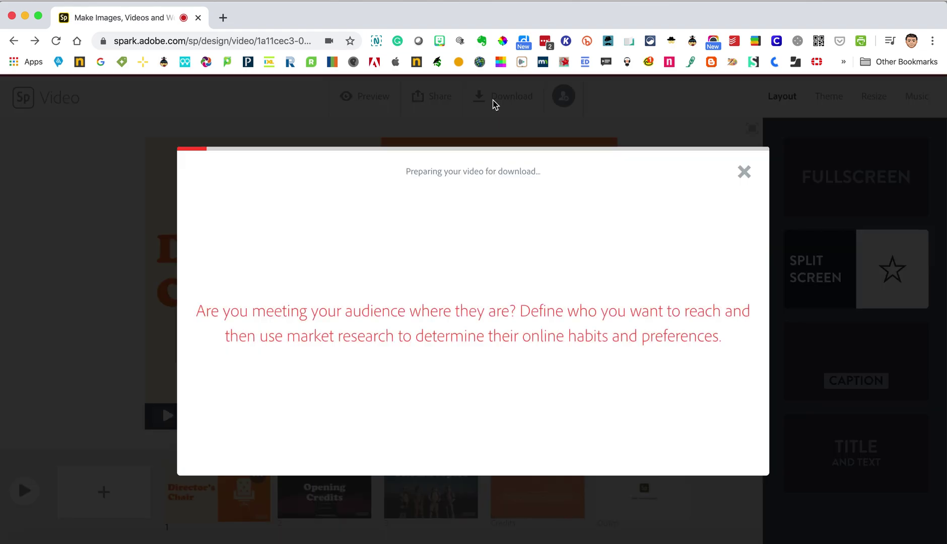
pyautogui.click(741, 172)
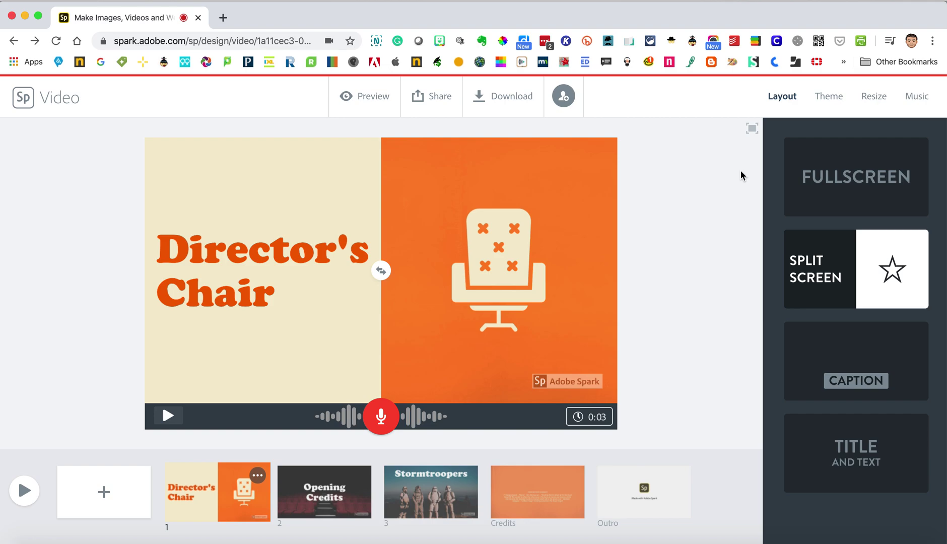